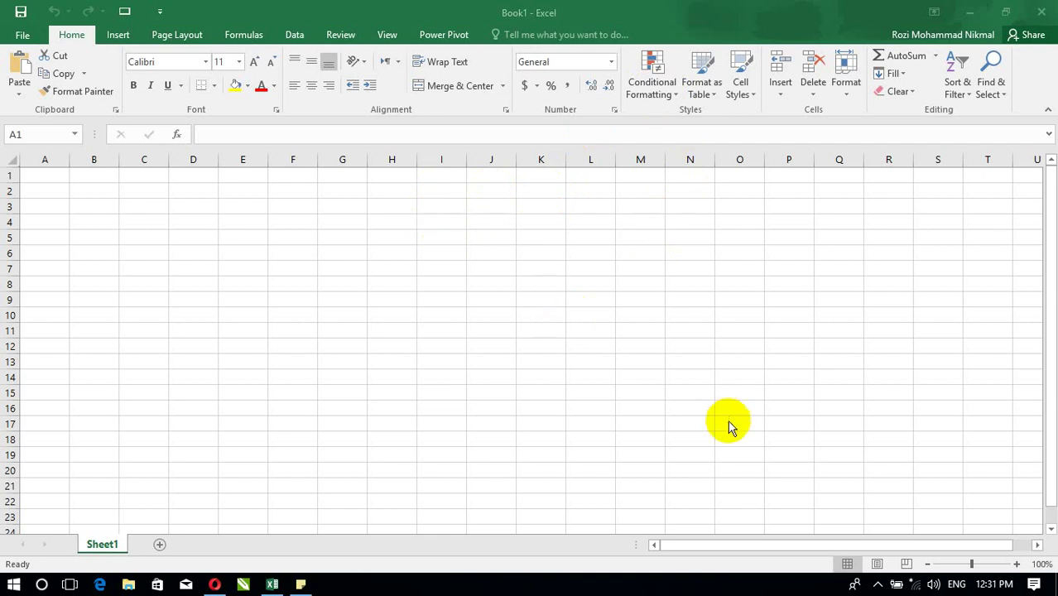
Step: Zoom the empty sheet in to about 328% with the status-bar slider
click(1000, 564)
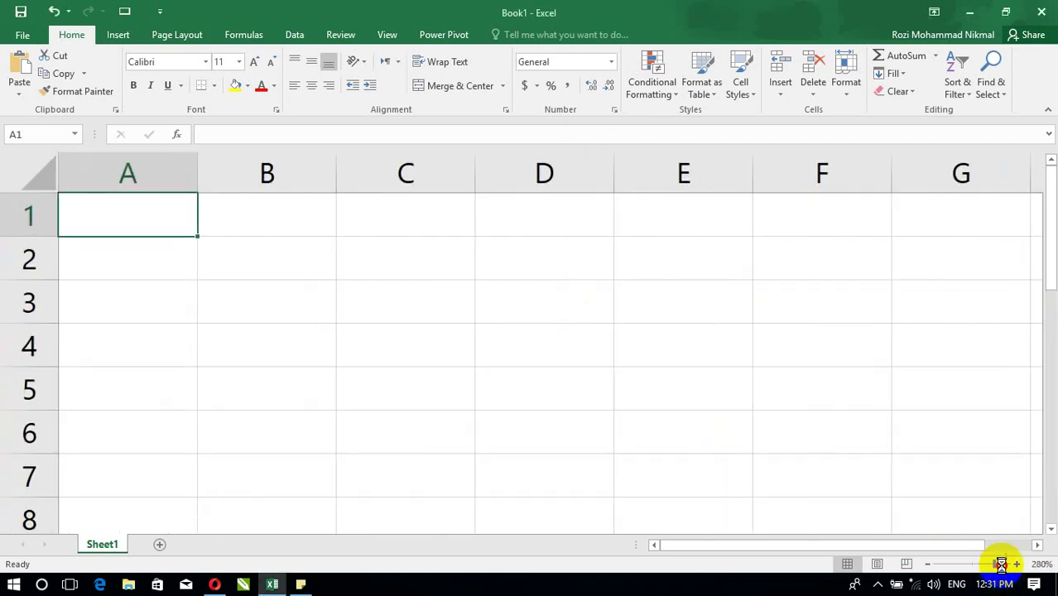
drag(1001, 564, 1005, 564)
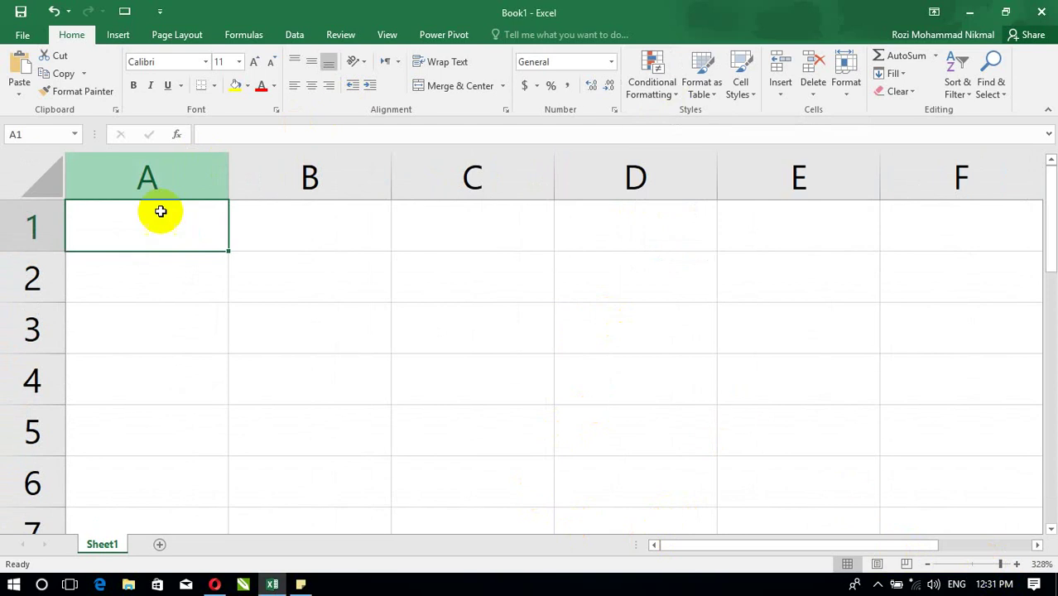
Step: Highlight values greater than 55 in A1:A6 with Green Fill with Dark Green Text
drag(149, 219, 114, 496)
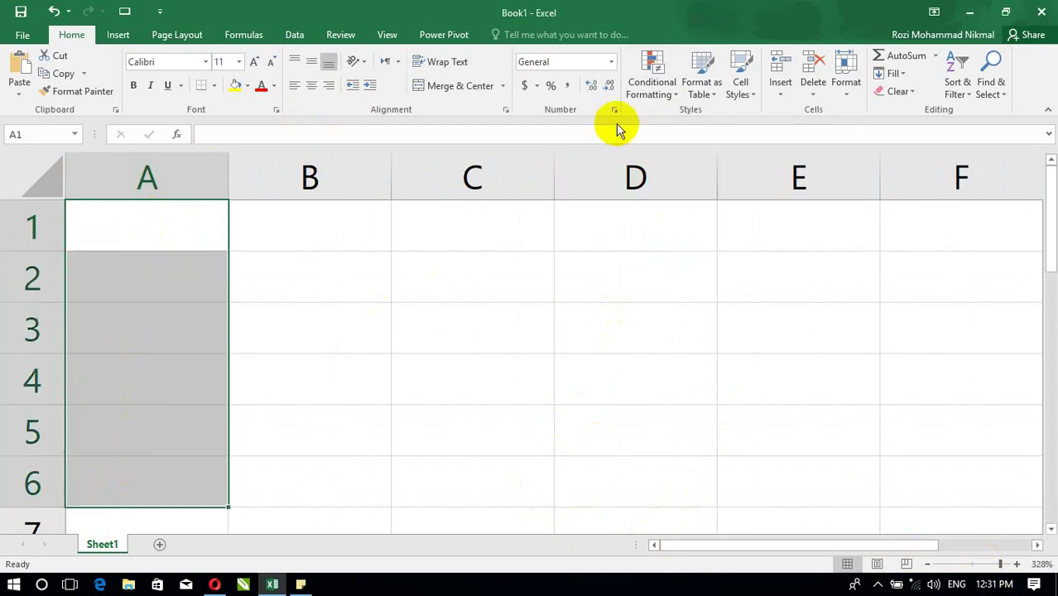
click(656, 76)
mouse_move(662, 117)
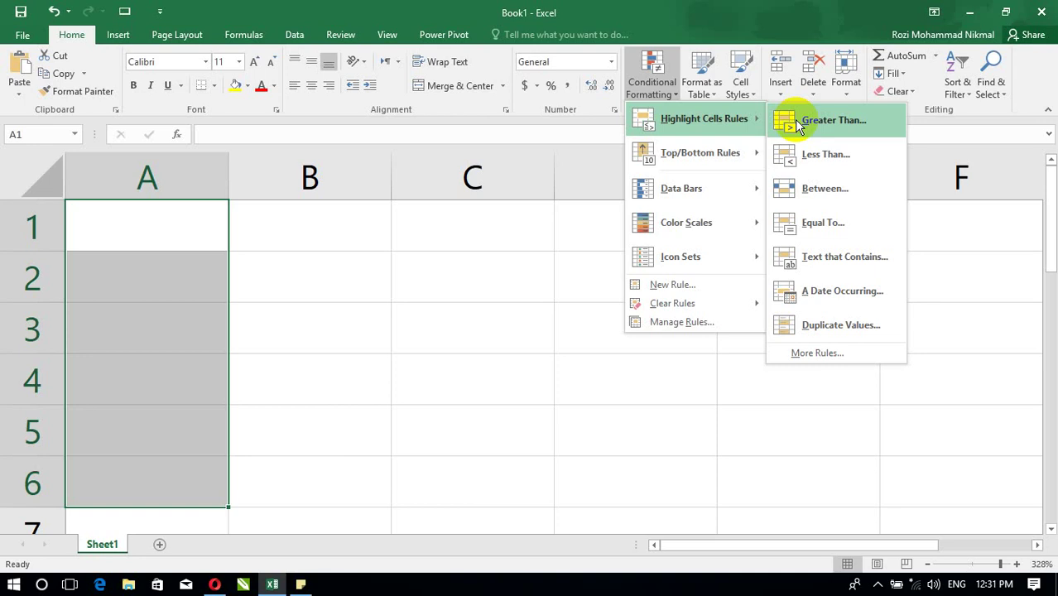
click(795, 119)
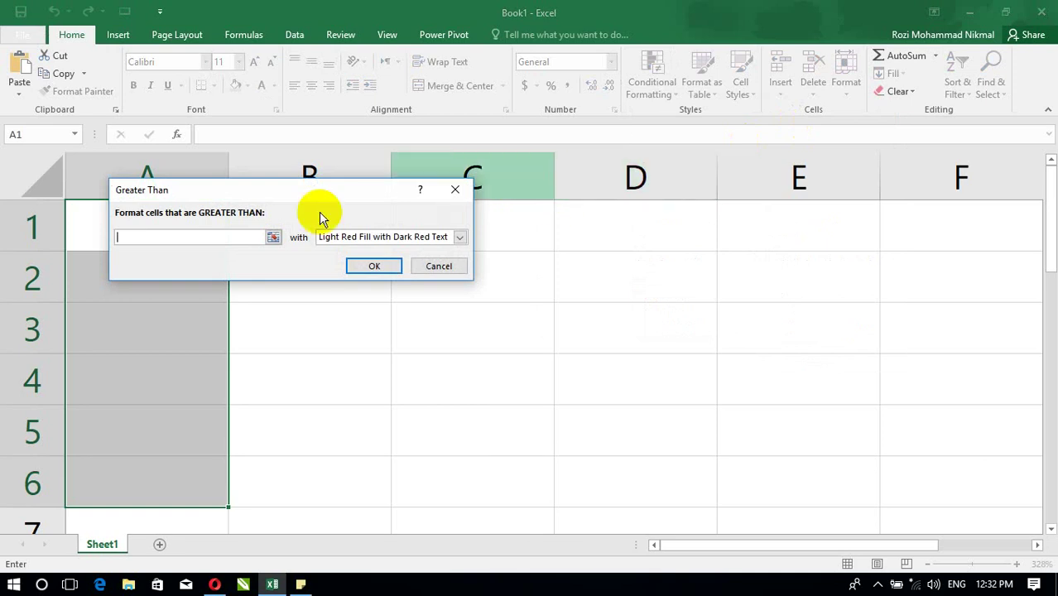
text(55)
click(379, 239)
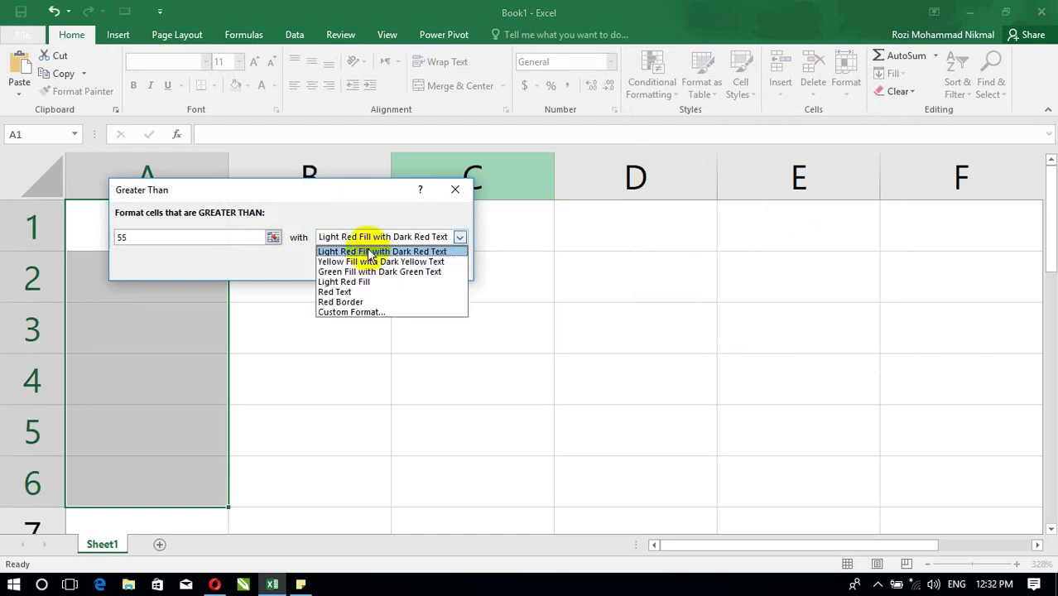
click(352, 273)
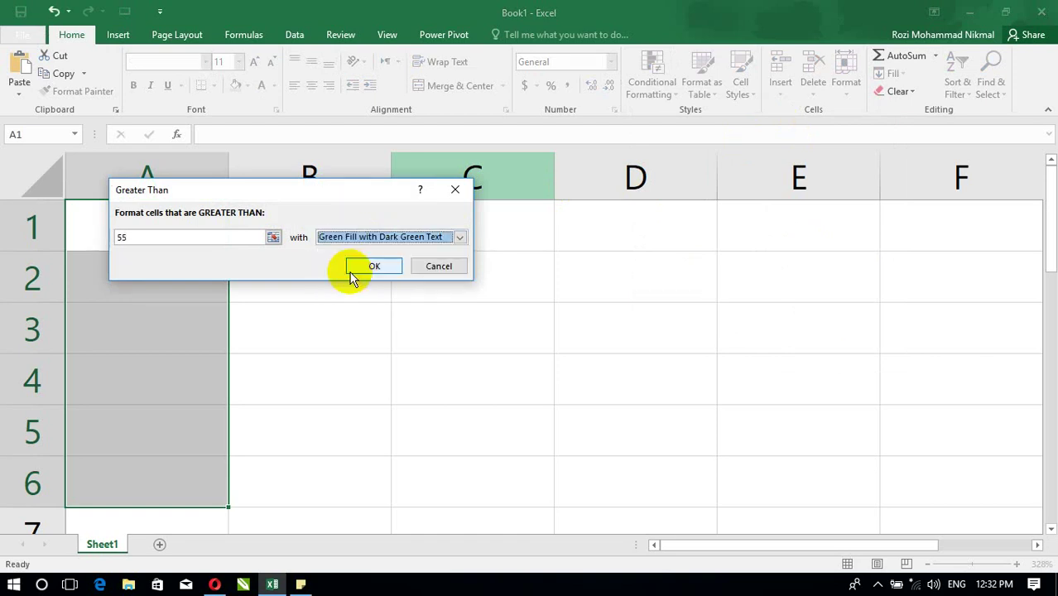
click(374, 265)
click(113, 281)
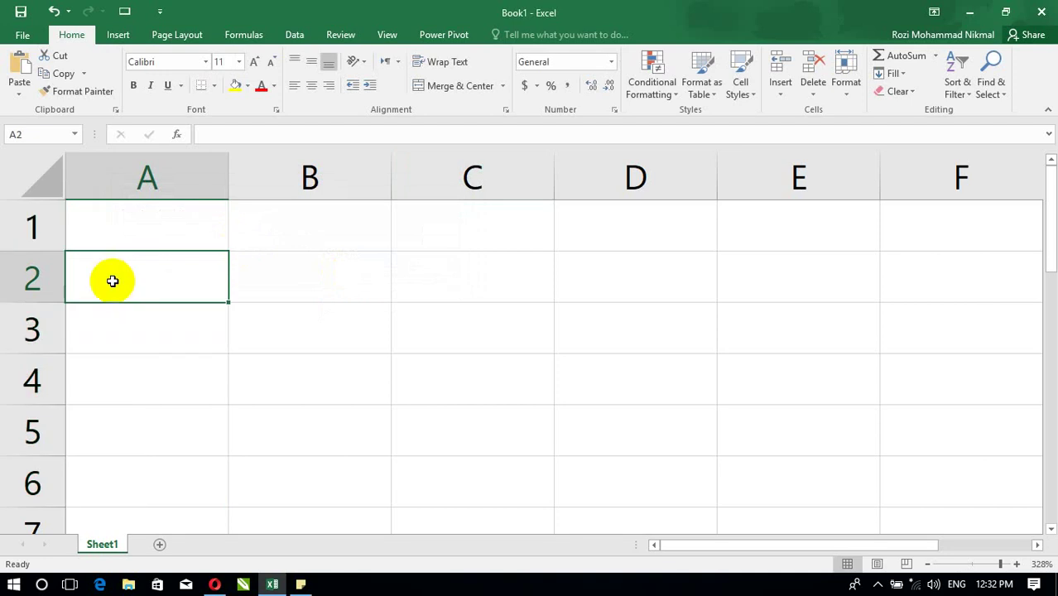
Step: Enter 45, 76, 76, 56 and 54 into A2 through A6
text(45)
key(Return)
text(76)
key(Return)
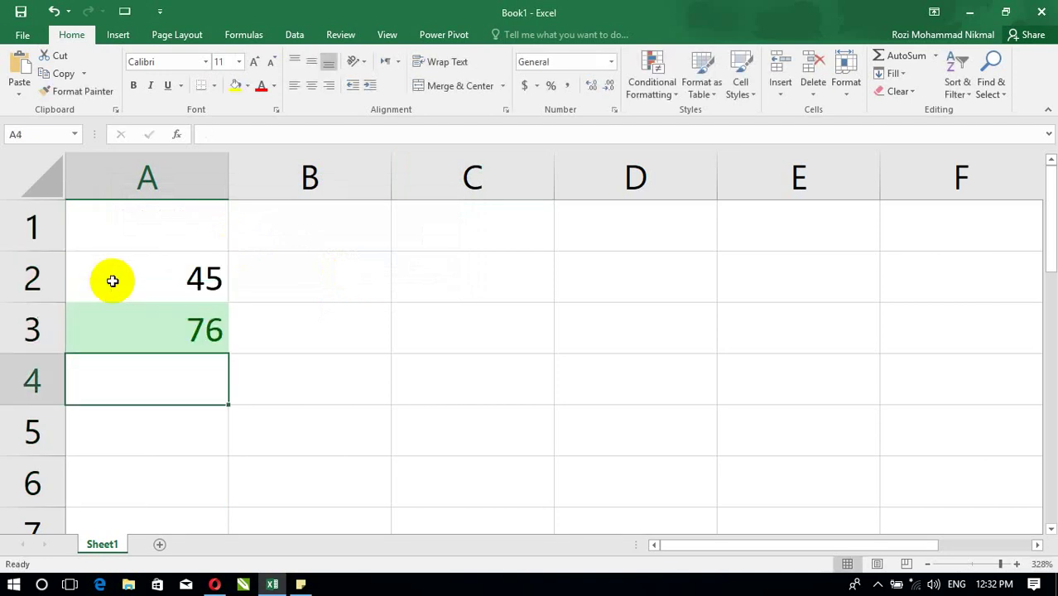
text(76)
key(Return)
text(56)
key(Return)
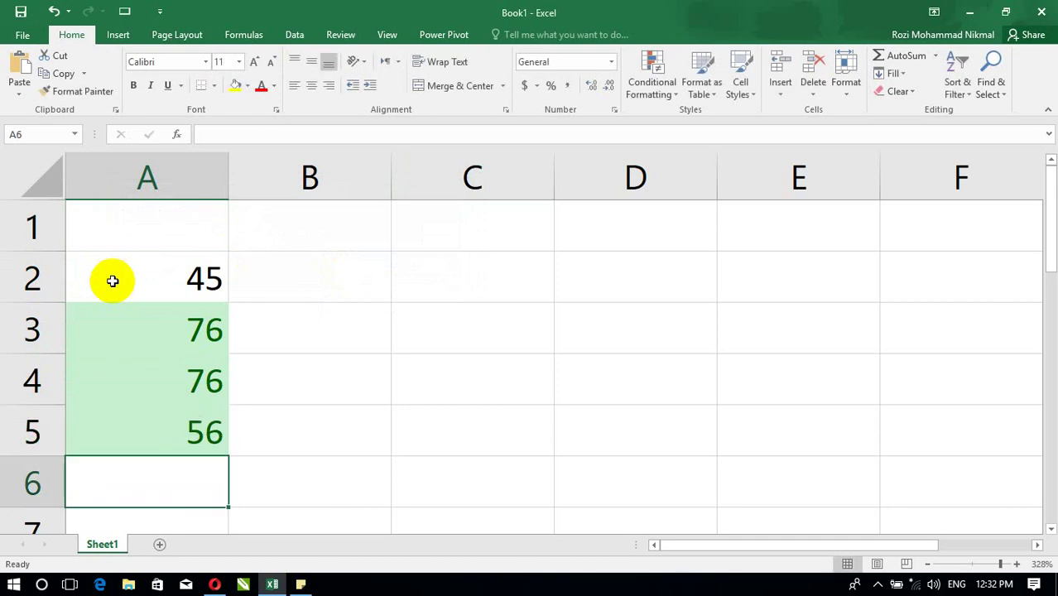
text(54)
key(Return)
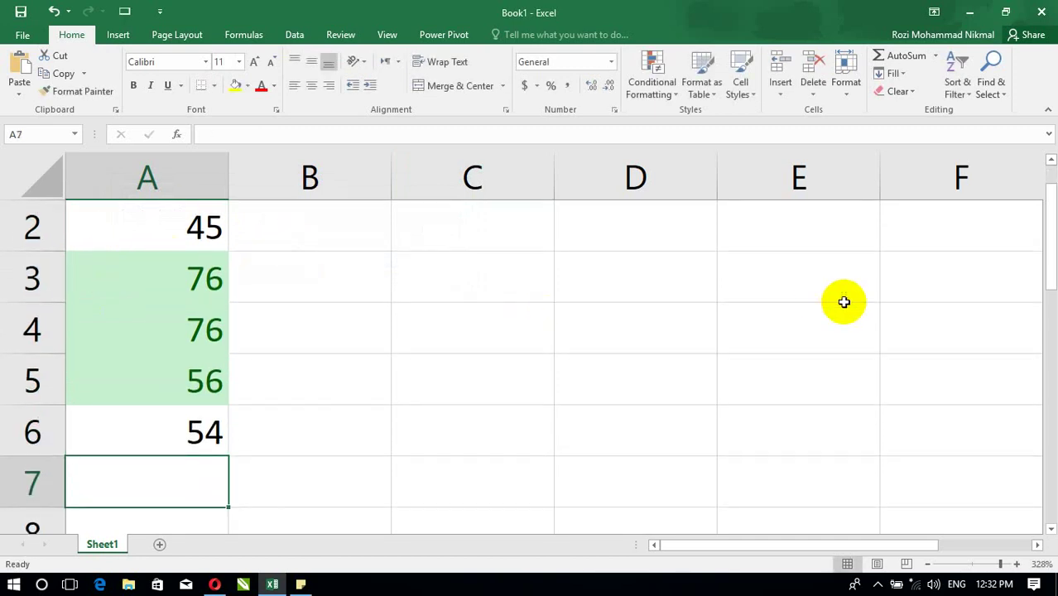
Step: Add a greater-than-59 rule with Light Red Fill and Dark Red Text to B1:B6
drag(1053, 238, 1049, 208)
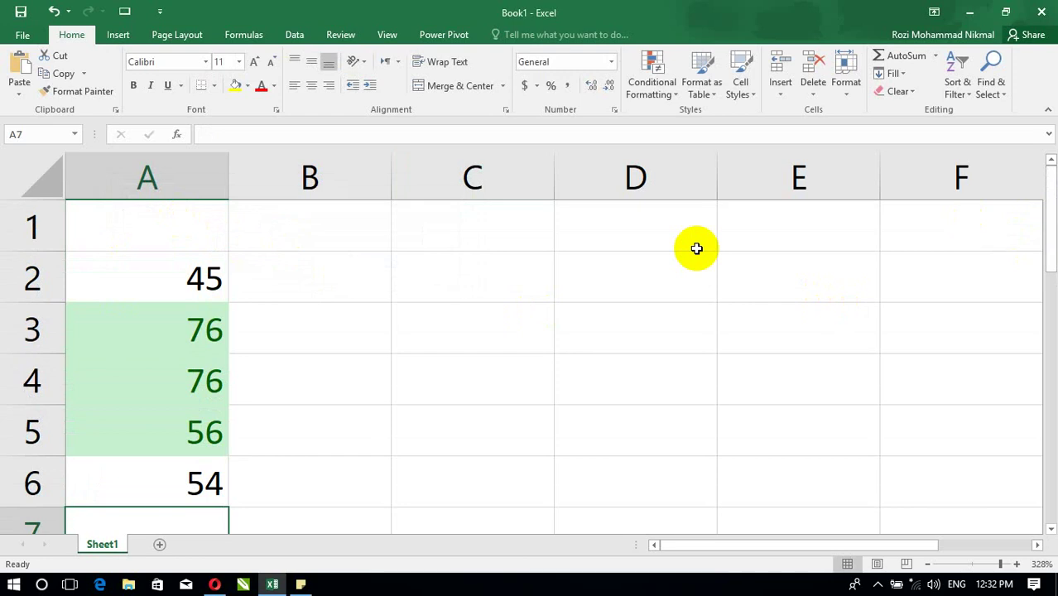
mouse_move(307, 226)
mouse_down()
mouse_move(311, 378)
mouse_move(296, 482)
mouse_up()
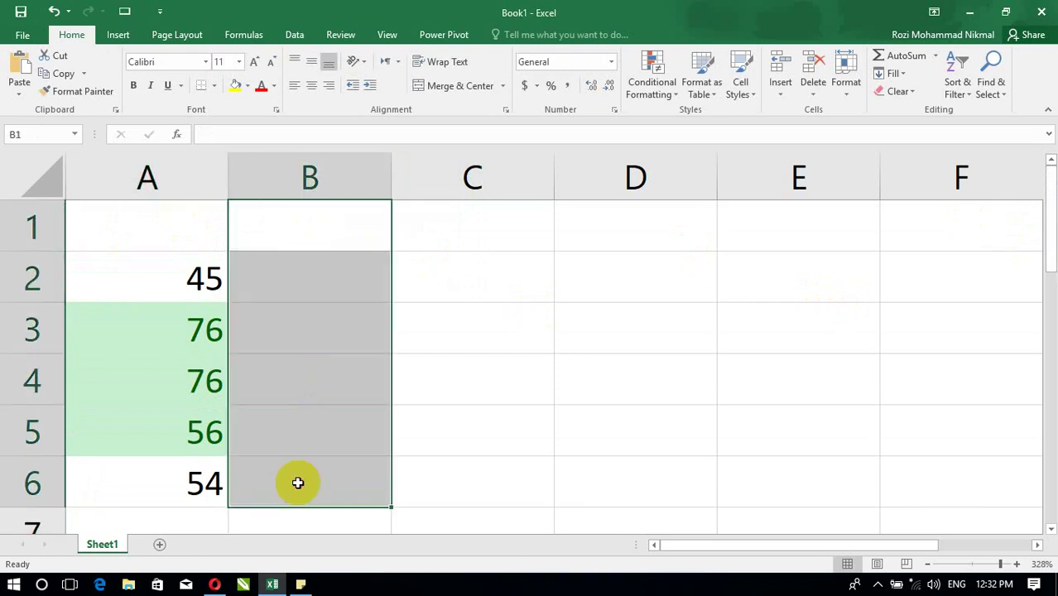
click(651, 71)
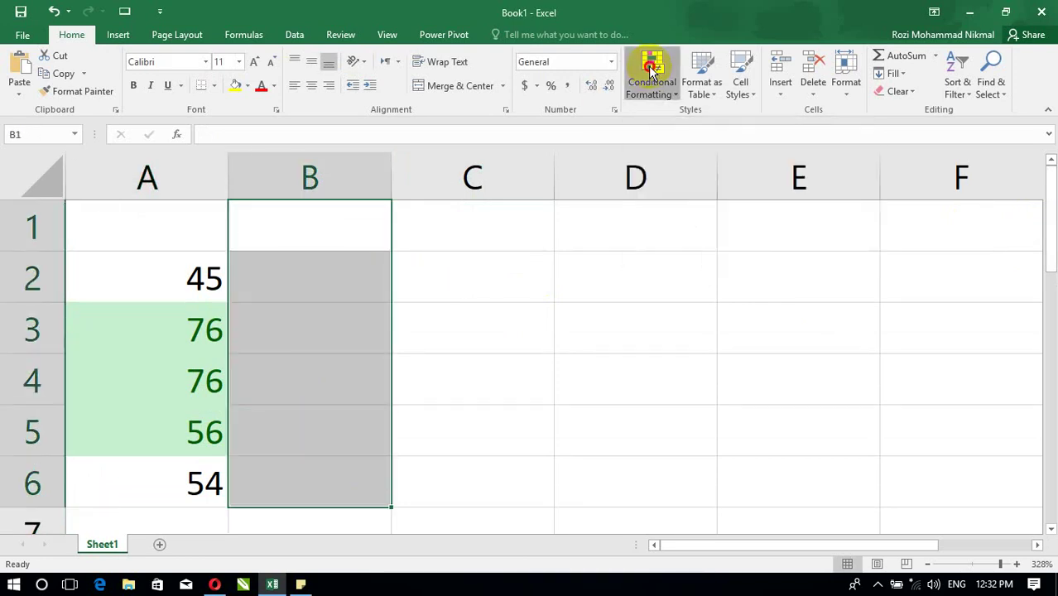
mouse_move(691, 124)
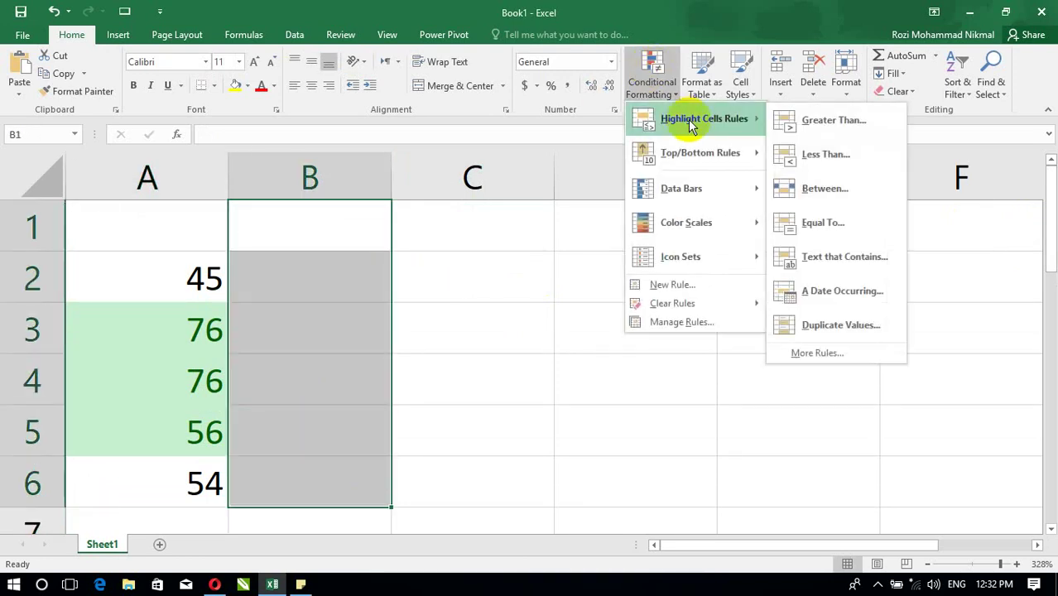
click(797, 128)
click(147, 242)
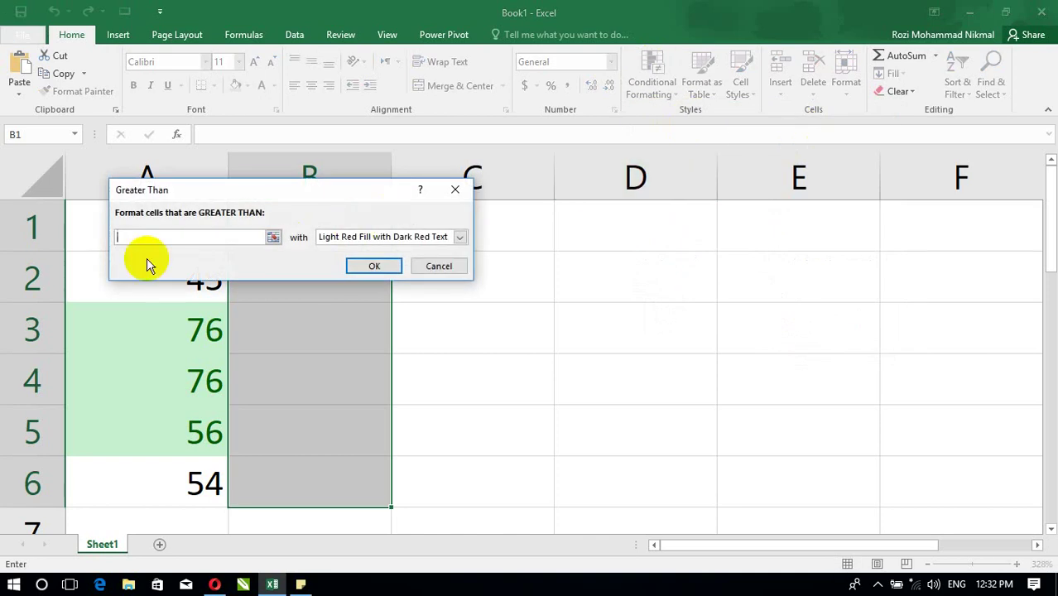
text(59)
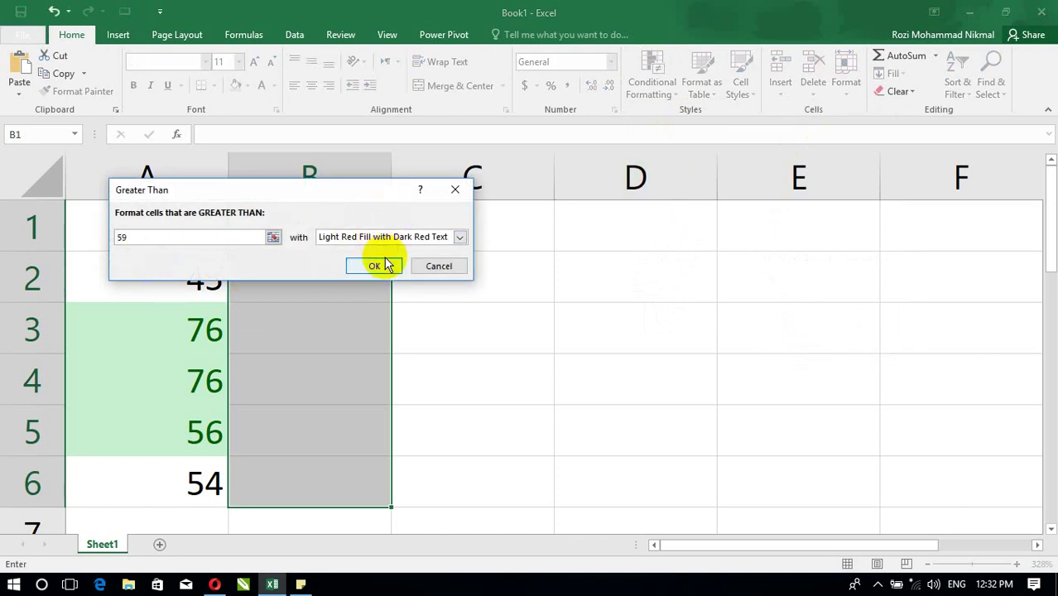
click(386, 265)
Step: Enter 58, 44, 59 and 60 into B2 through B5
click(323, 274)
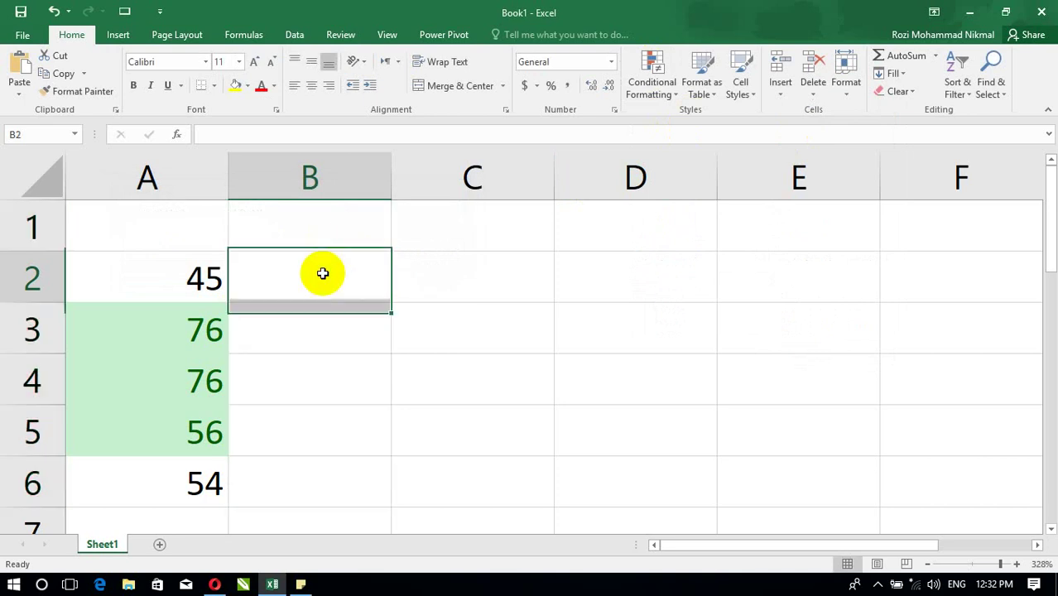
text(58)
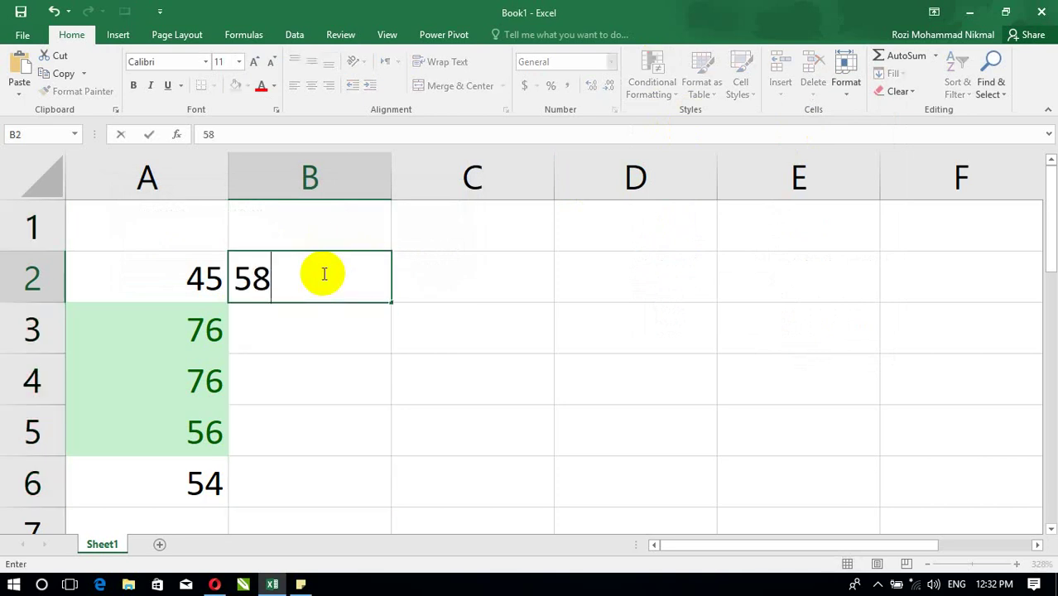
key(Return)
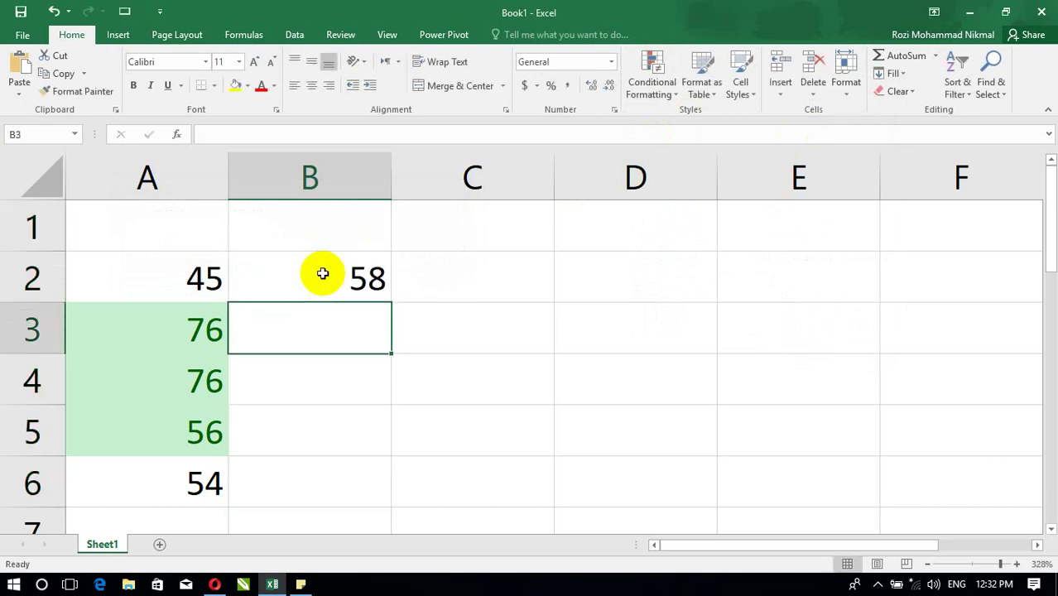
text(44)
key(Return)
text(59)
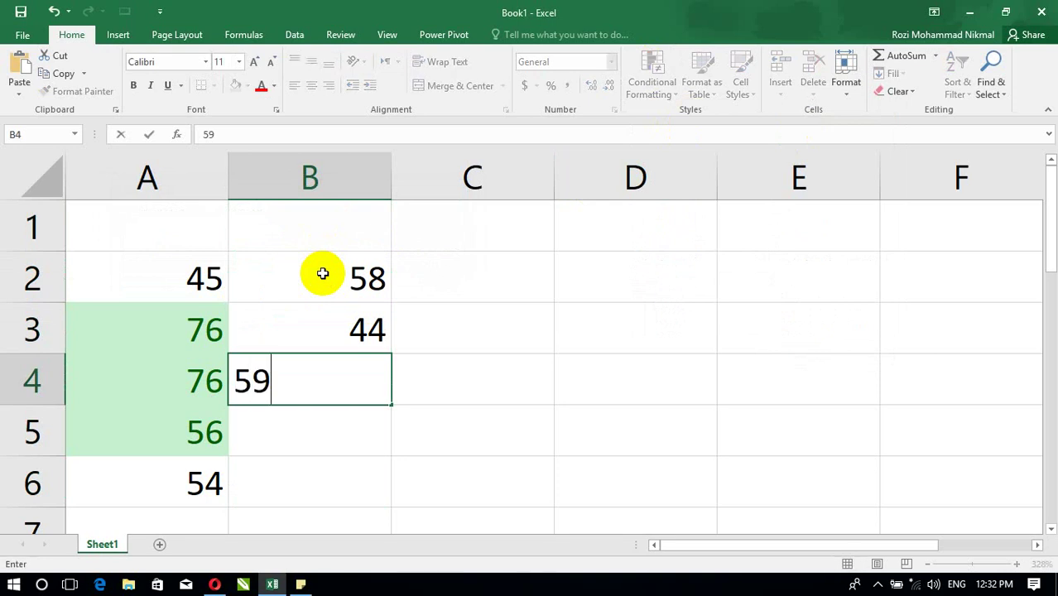
key(Return)
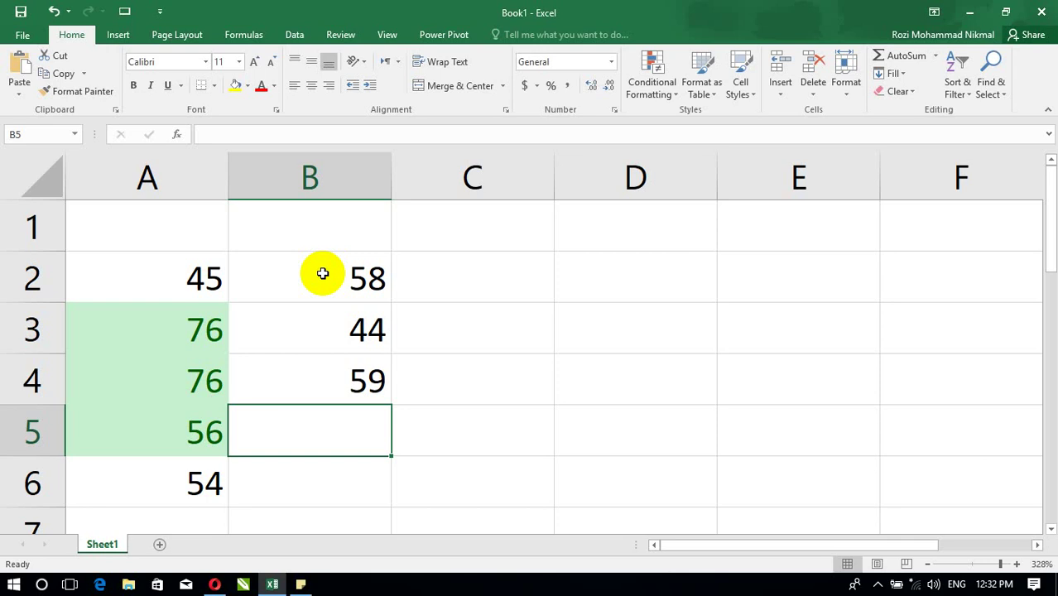
text(60)
key(Return)
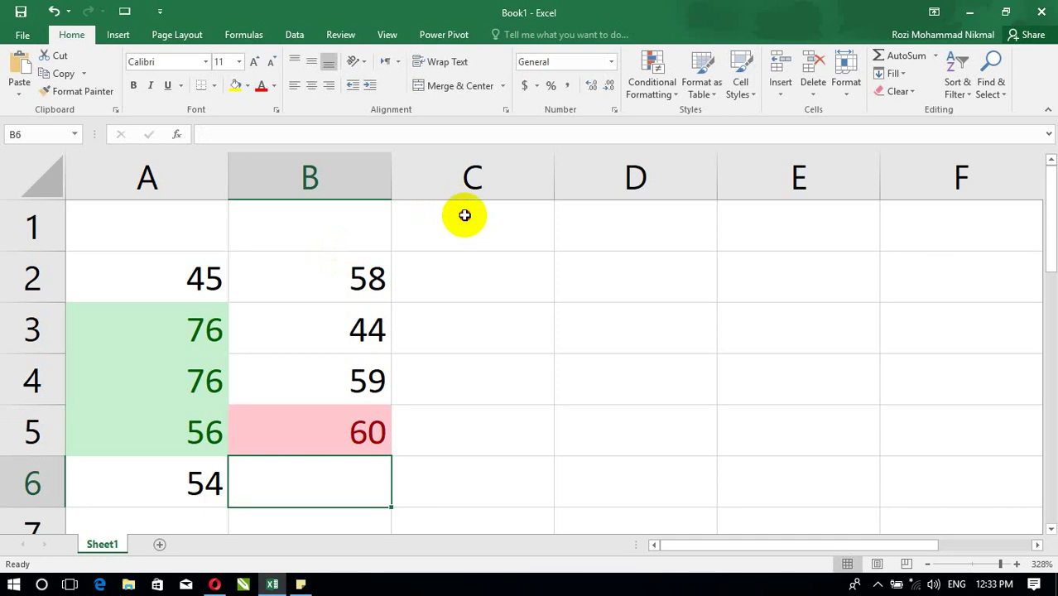
drag(464, 216, 441, 471)
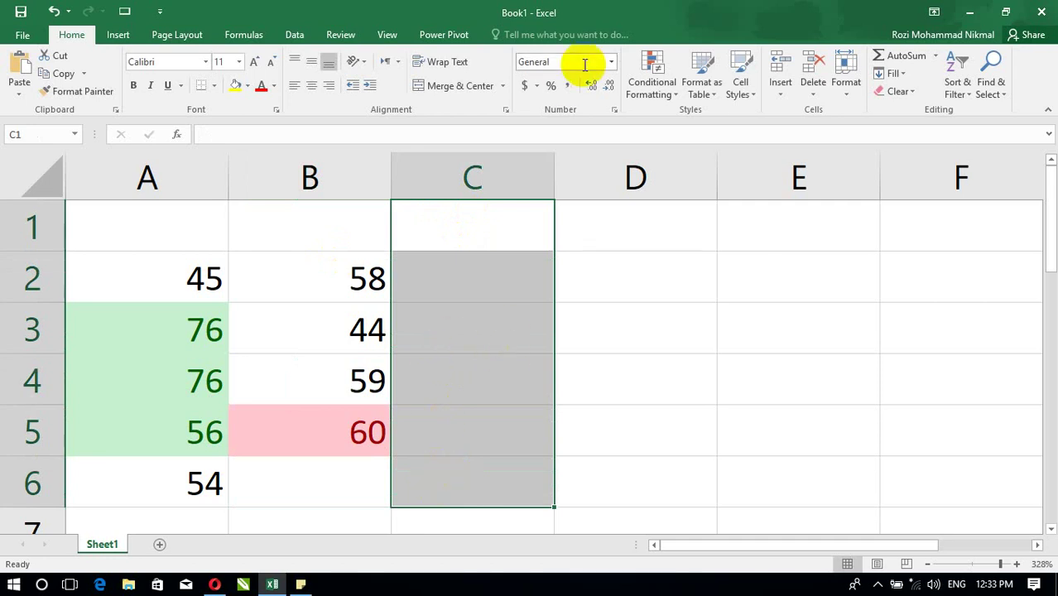
Step: Apply a less-than-18 rule with Light Red Fill to C1:C6
click(650, 79)
mouse_move(694, 120)
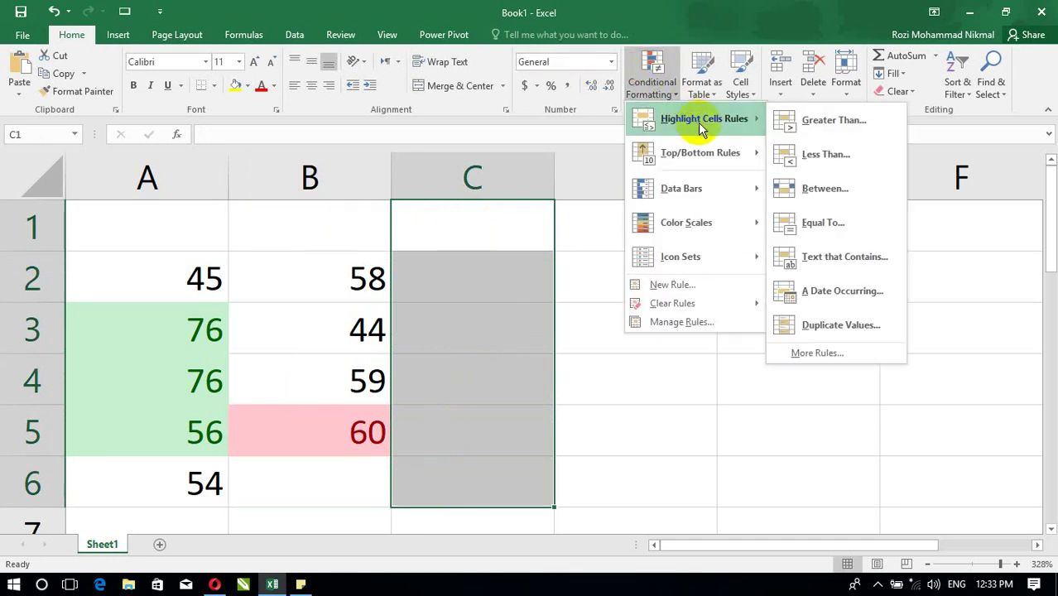
click(795, 164)
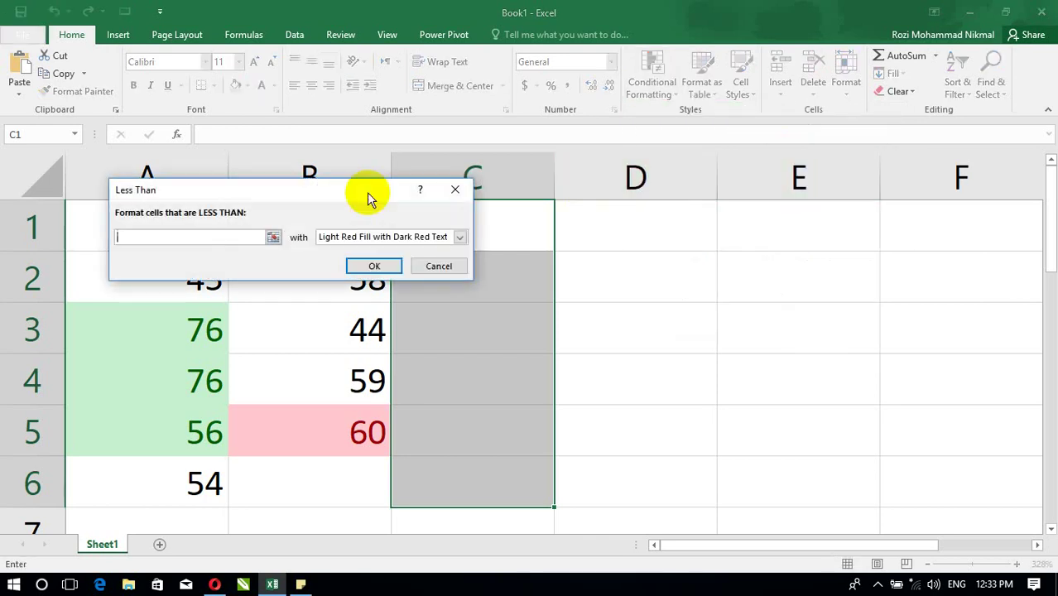
mouse_move(287, 198)
mouse_down()
mouse_move(349, 161)
mouse_move(392, 76)
mouse_up()
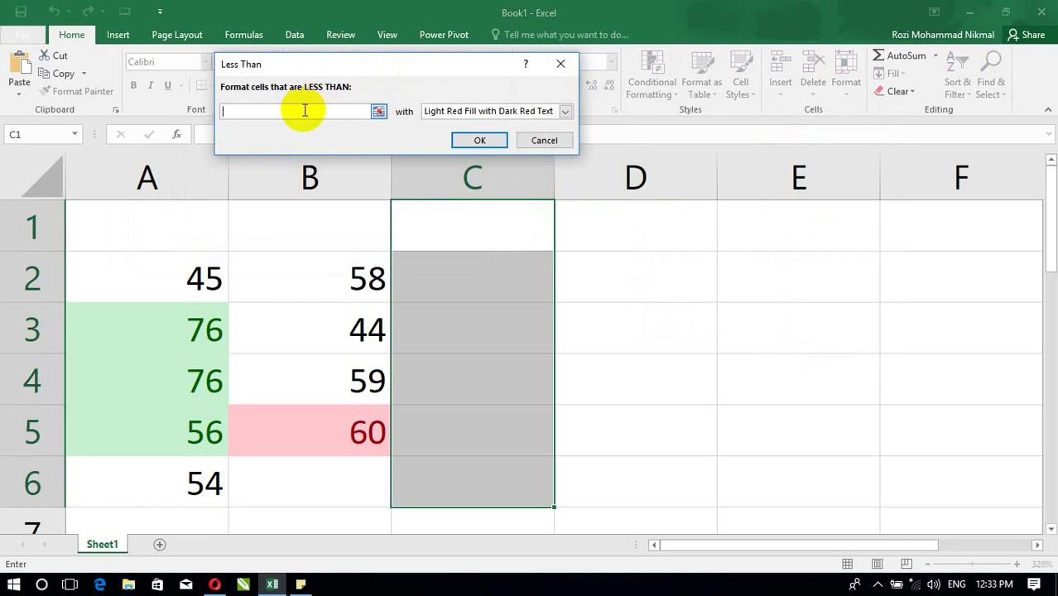
text(18)
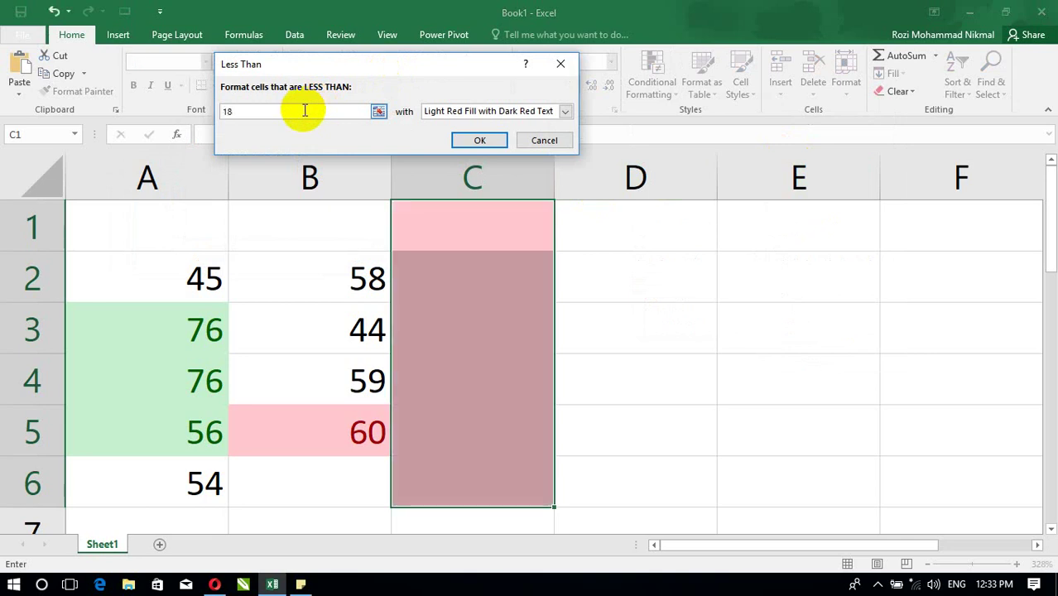
click(519, 112)
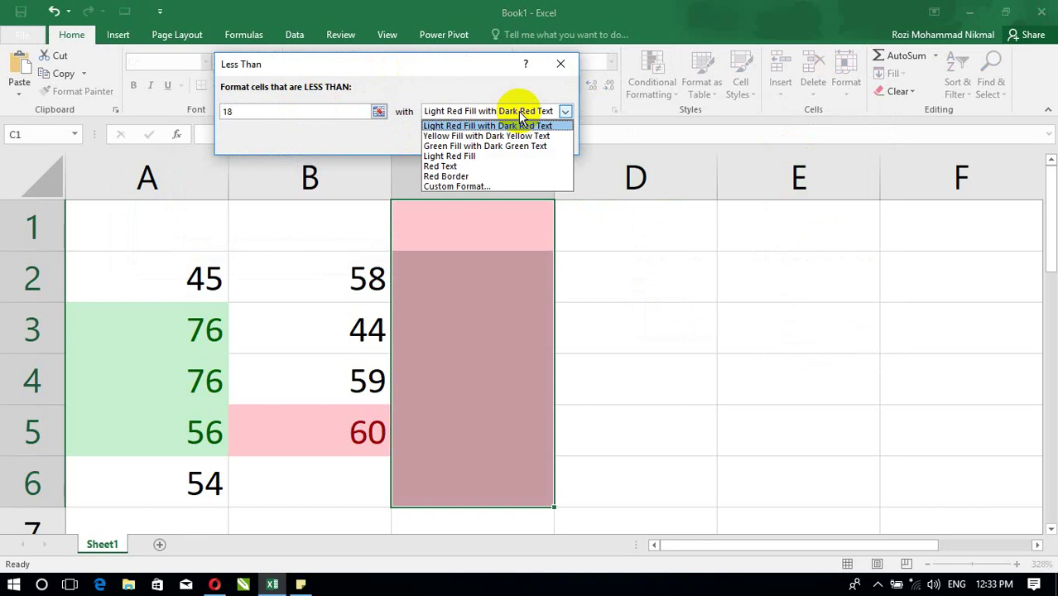
click(460, 156)
click(479, 141)
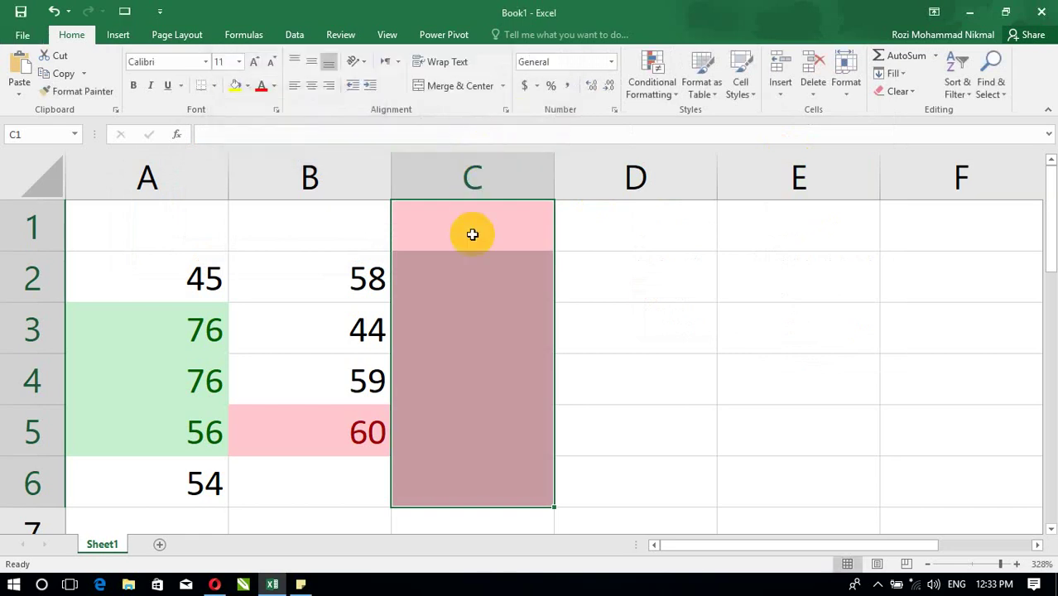
click(478, 281)
click(496, 389)
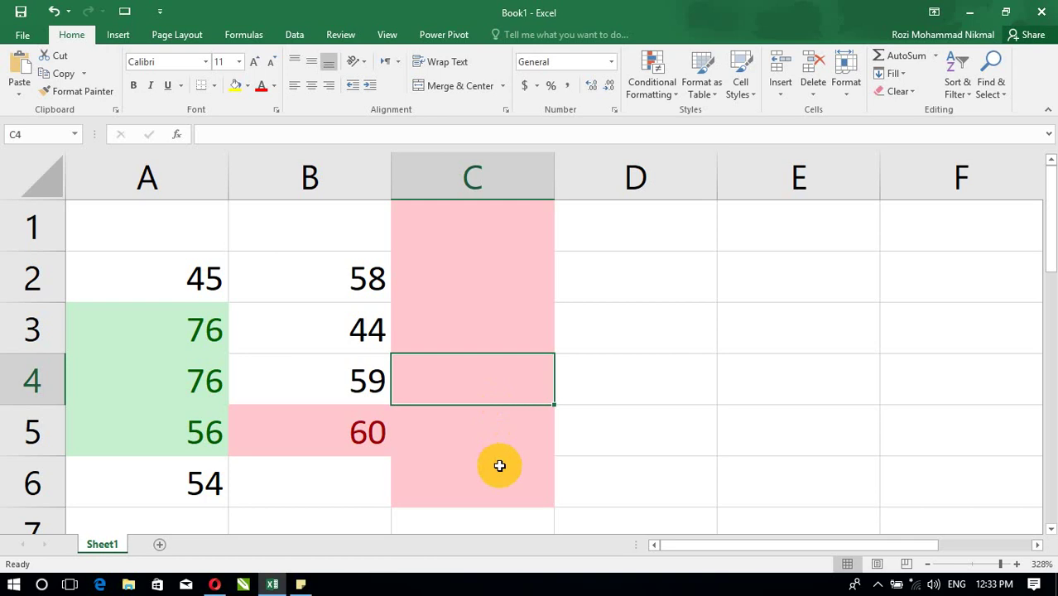
click(485, 184)
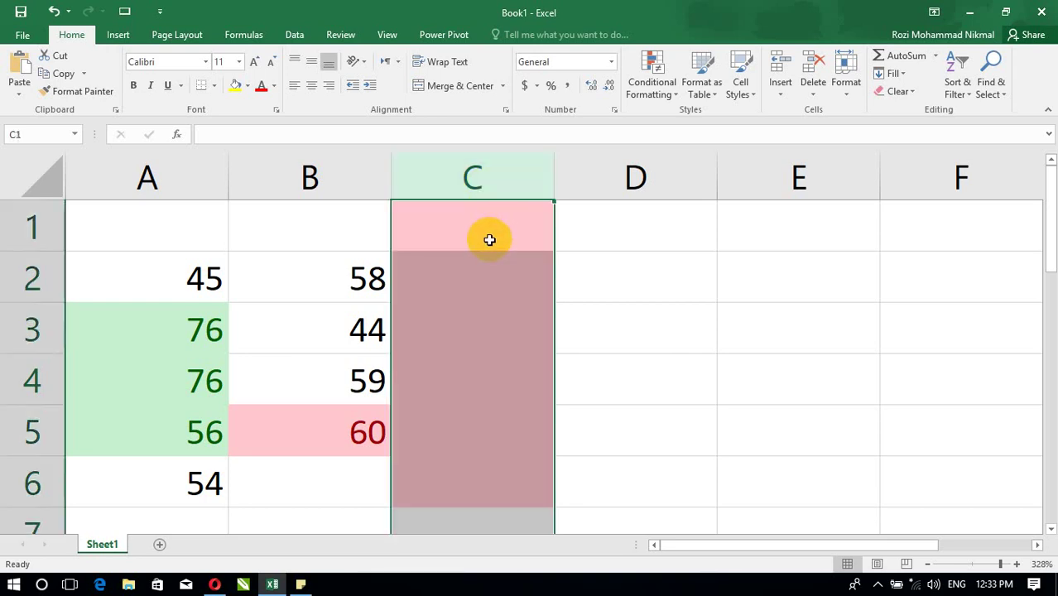
click(489, 237)
Step: Enter 30, 29, 12, 23, 17 and 18 into C1 through C6
text(30)
key(Return)
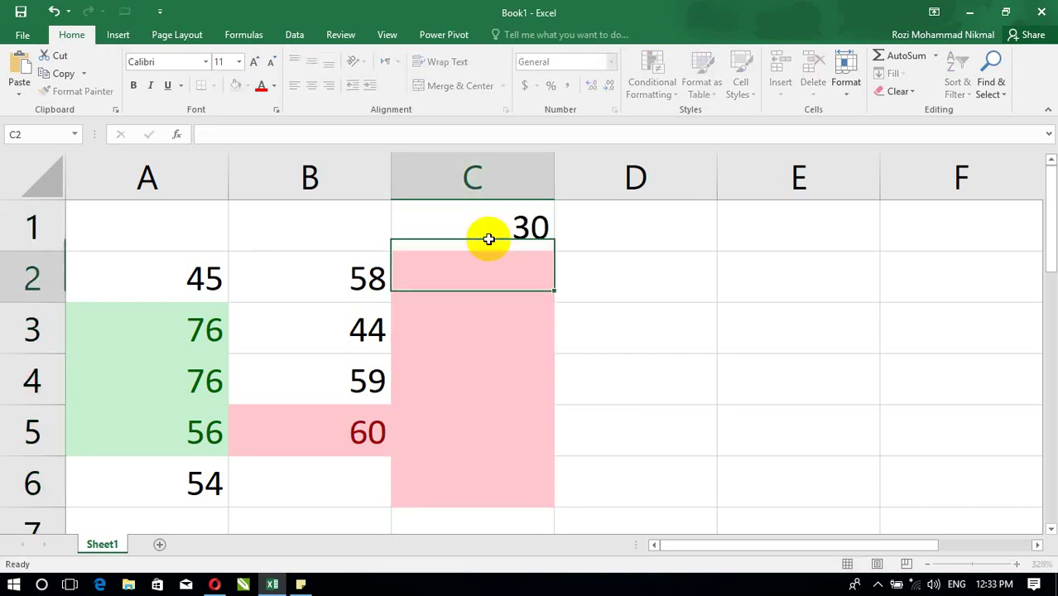
text(29)
key(Return)
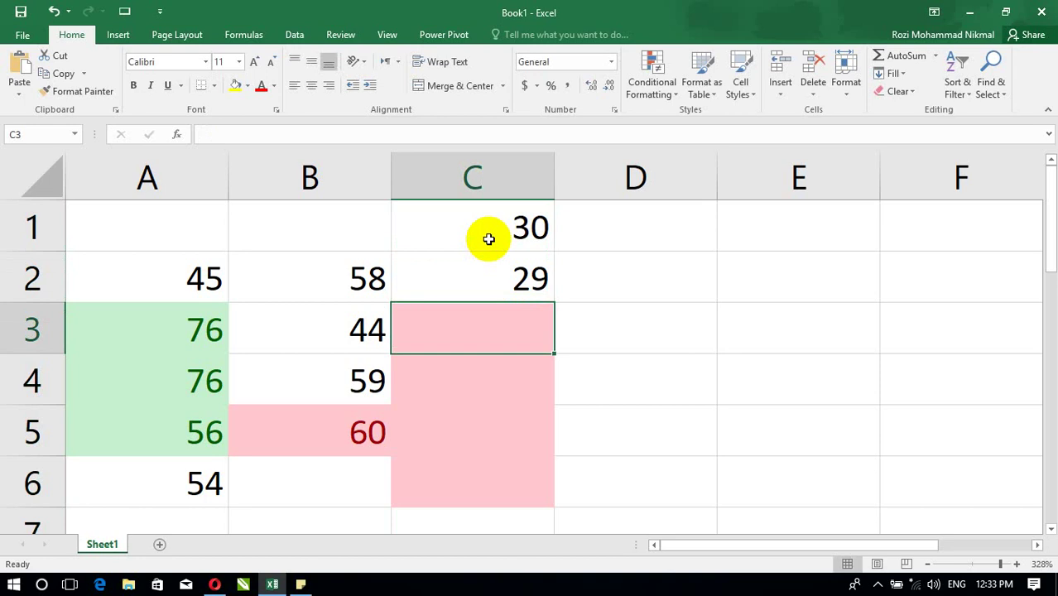
text(12)
key(Return)
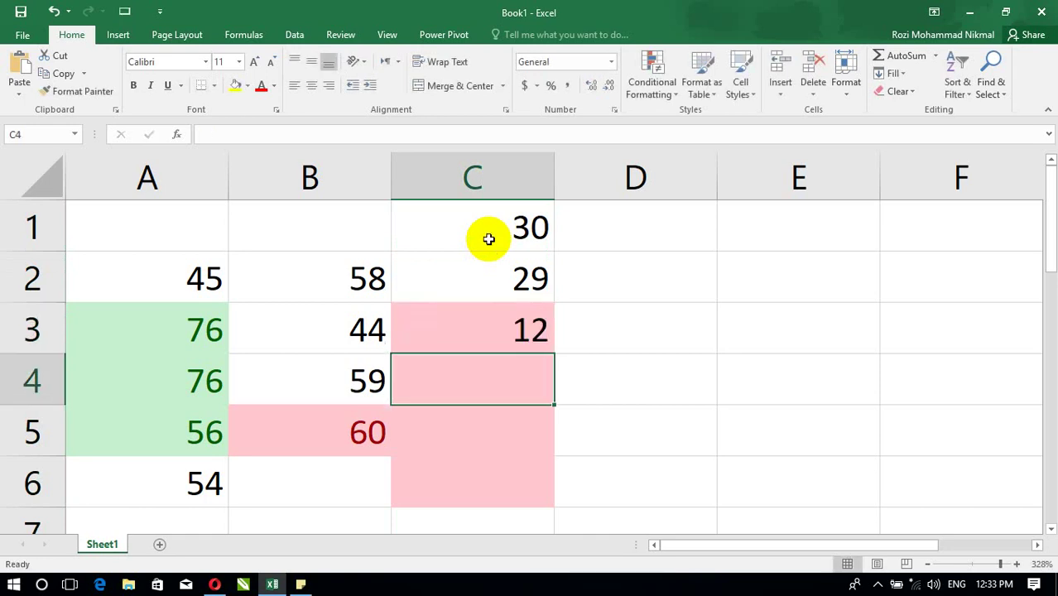
text(23)
key(Return)
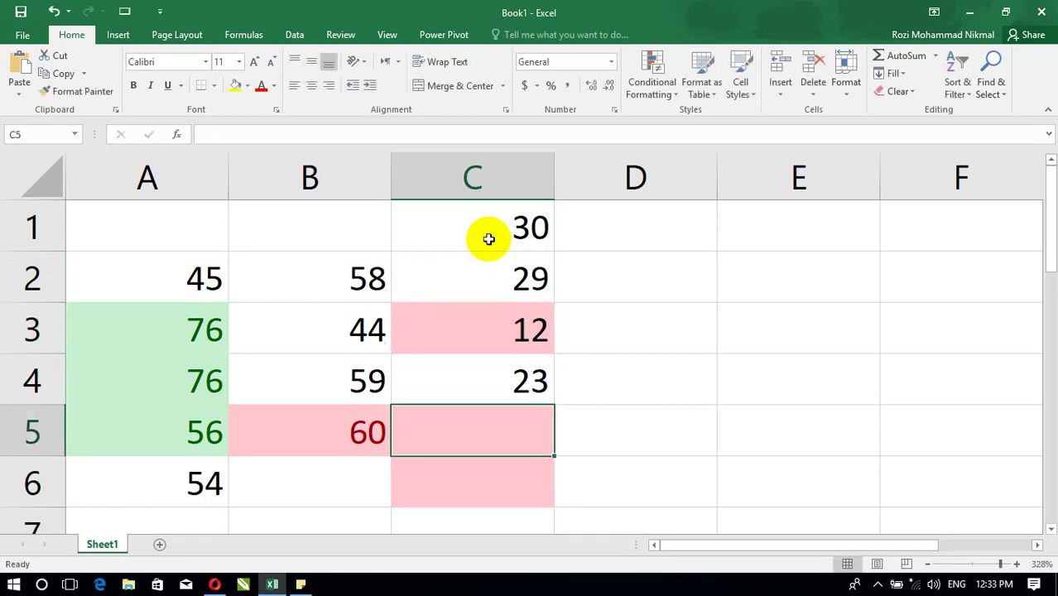
text(17)
key(Return)
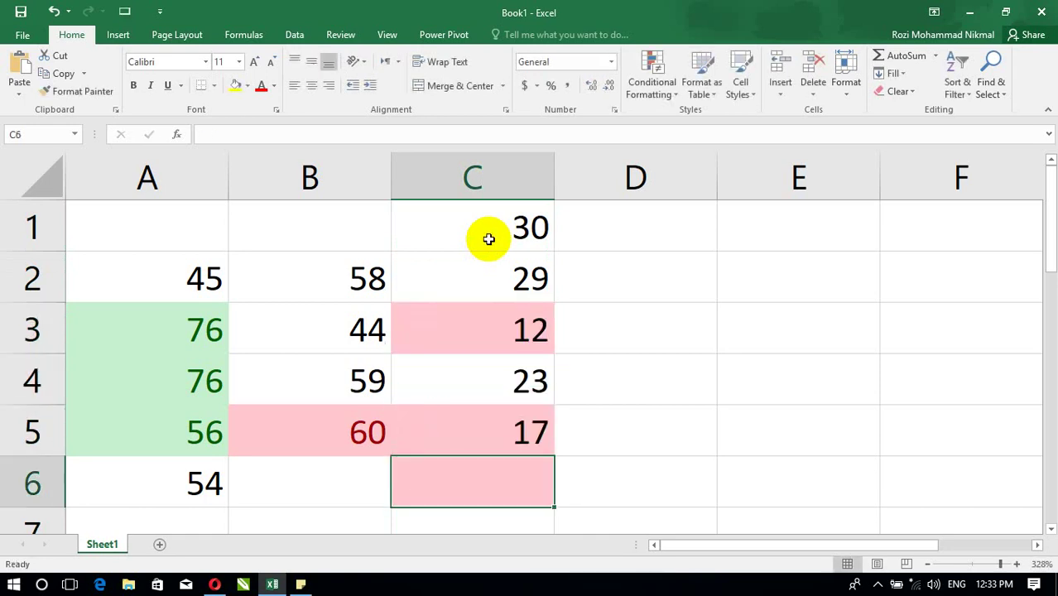
text(18)
key(Return)
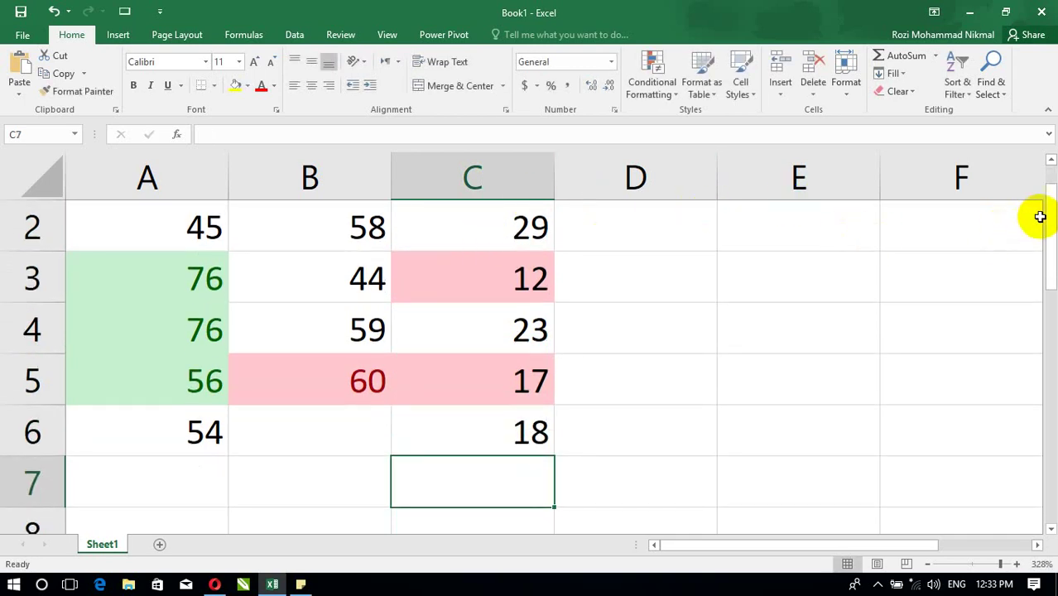
drag(1050, 214, 1050, 195)
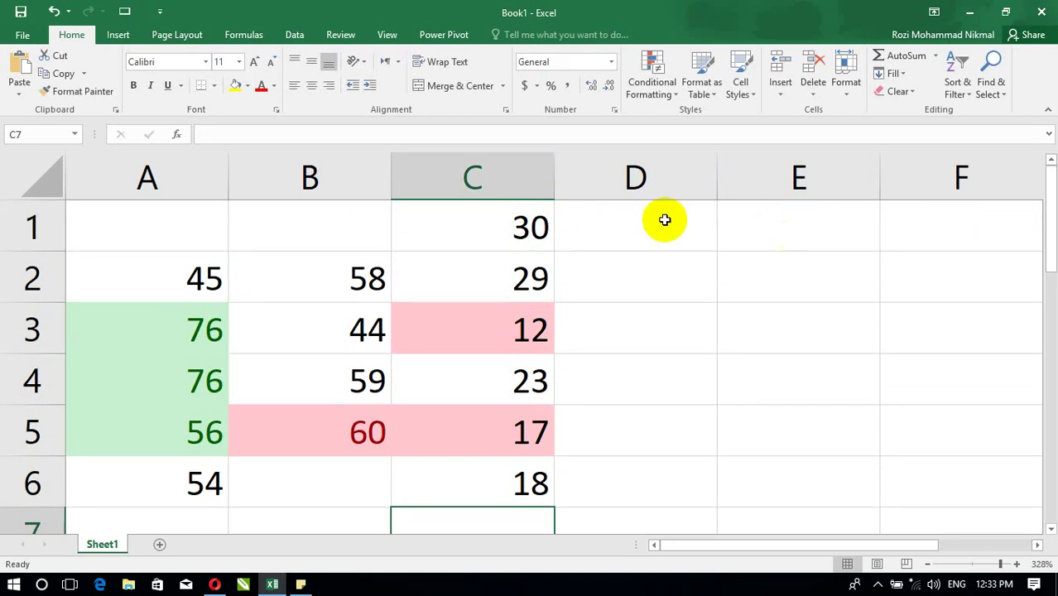
drag(665, 219, 650, 520)
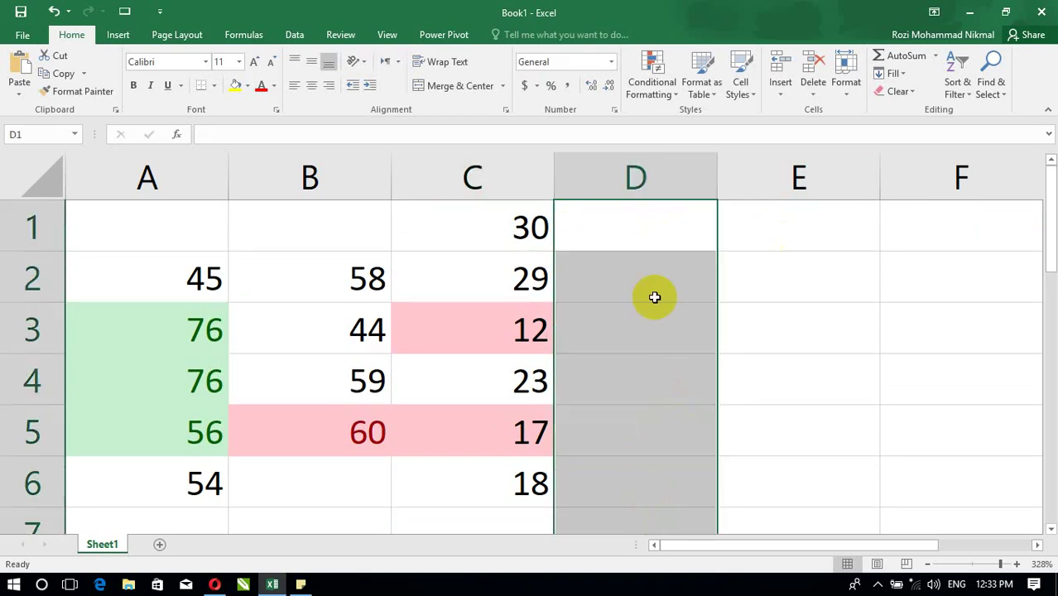
Step: Give the column D cells a between 18 and 30 rule with Green Fill with Dark Green Text
click(658, 91)
mouse_move(692, 120)
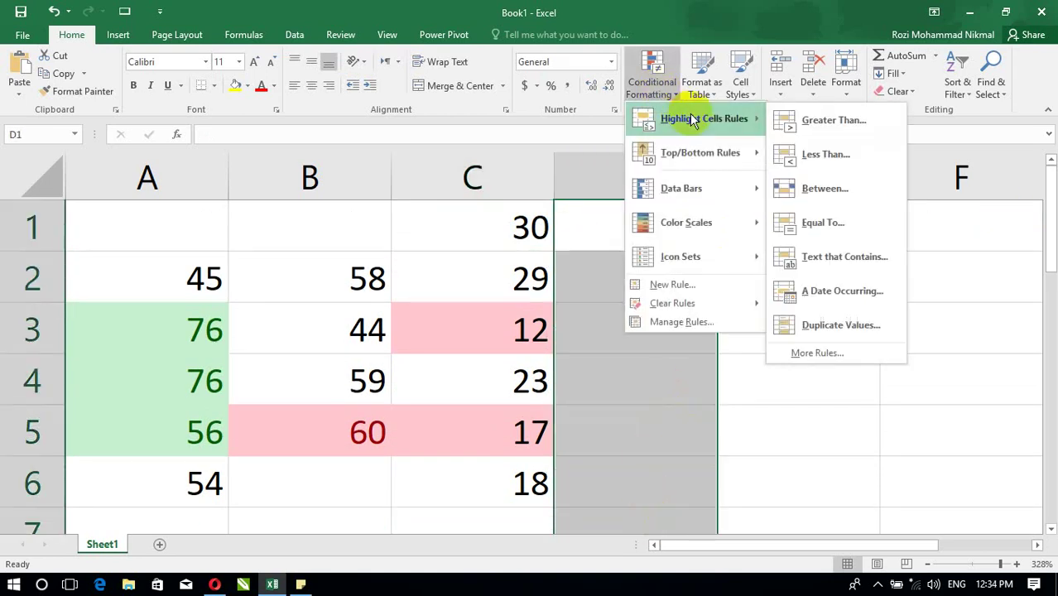
click(818, 201)
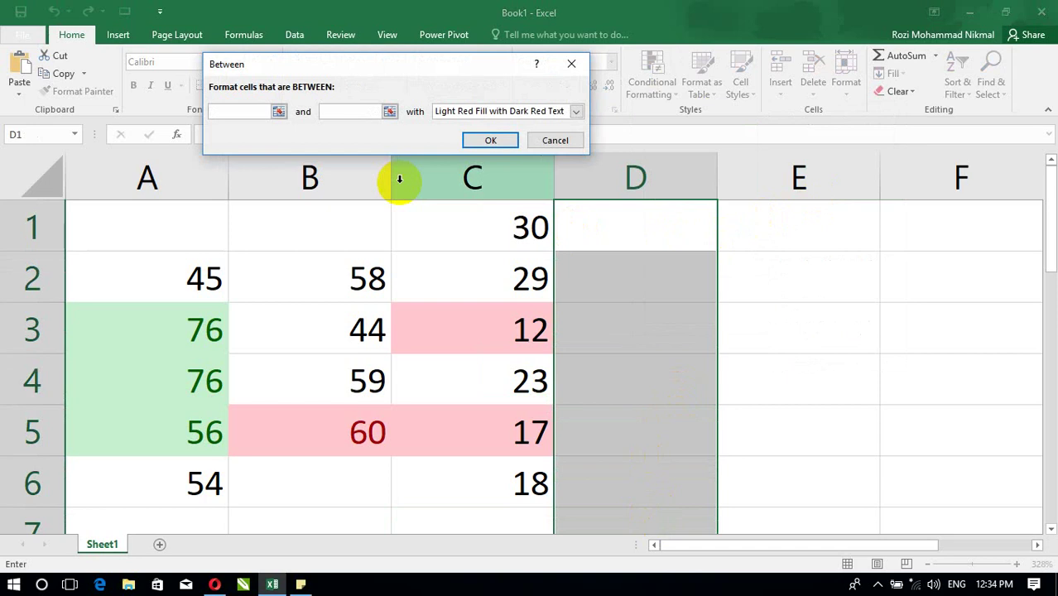
text(18)
key(Tab)
text(30)
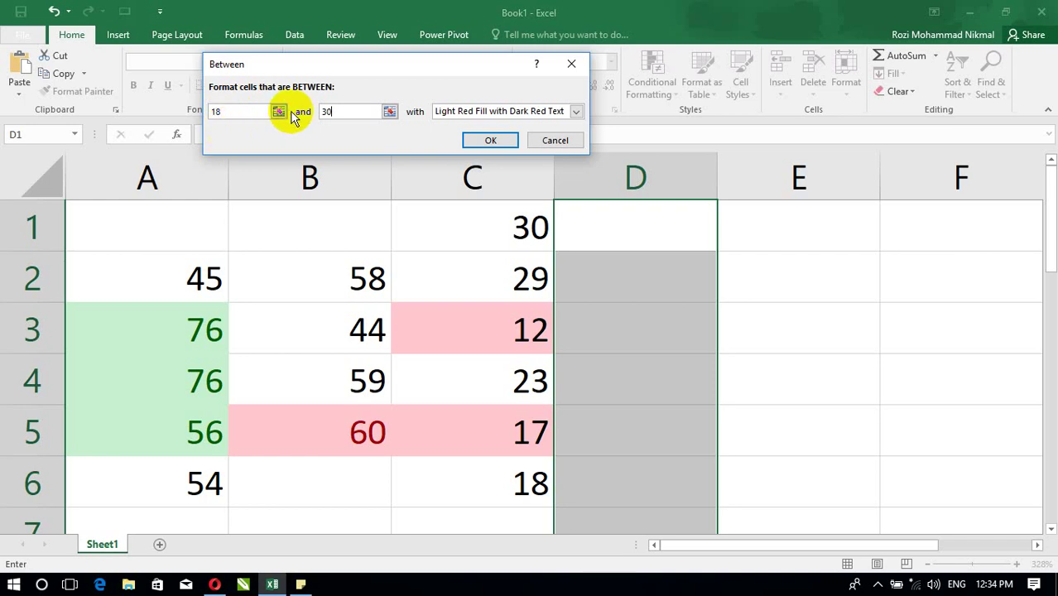
click(558, 113)
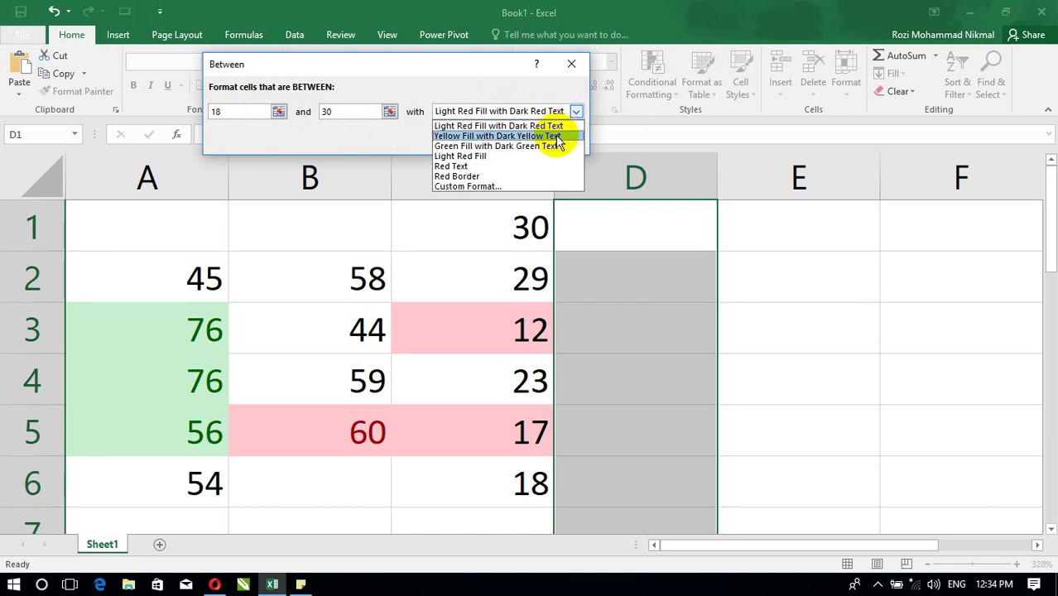
click(548, 147)
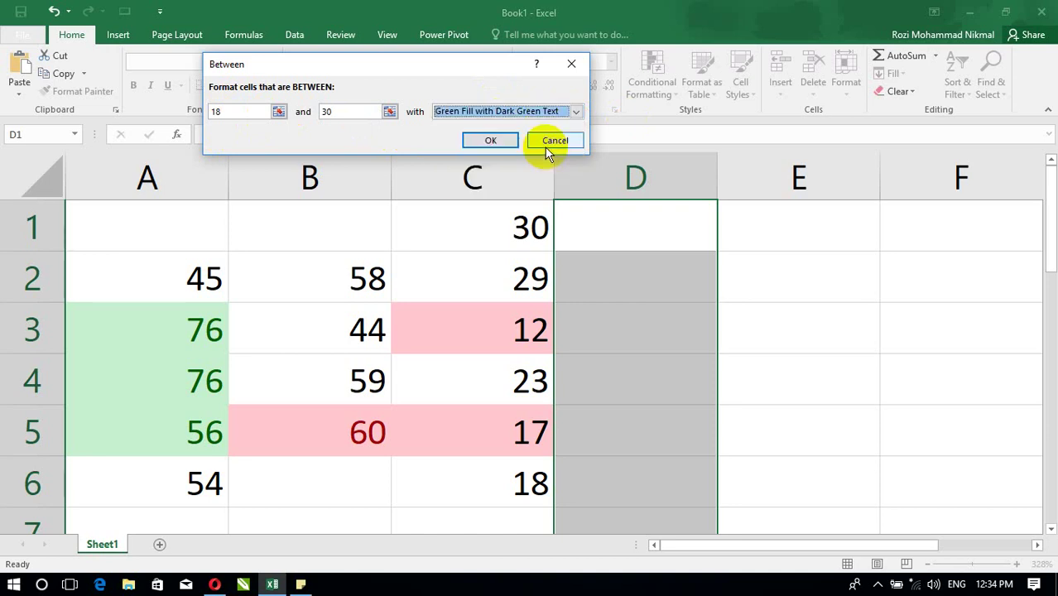
click(504, 143)
click(645, 231)
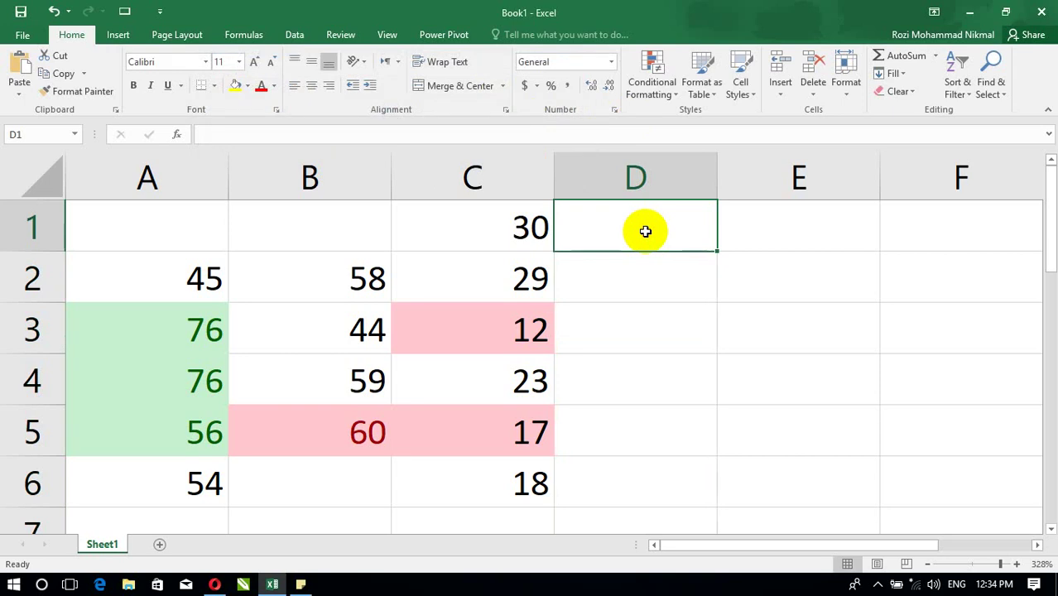
Step: Enter 32, 30, 29, 17 and 18 into D1 through D5
text(32)
key(Return)
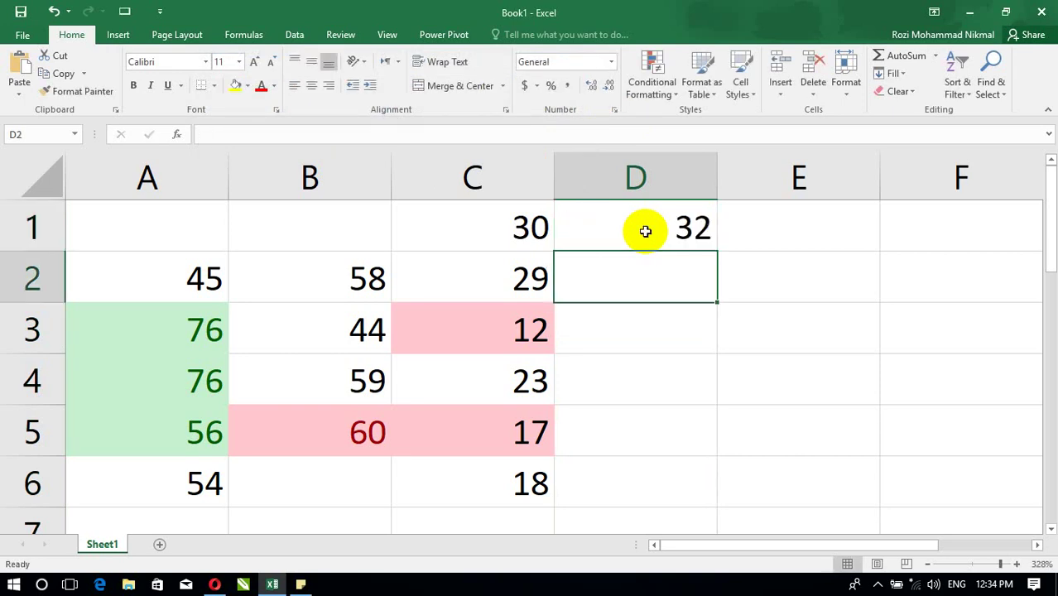
text(3)
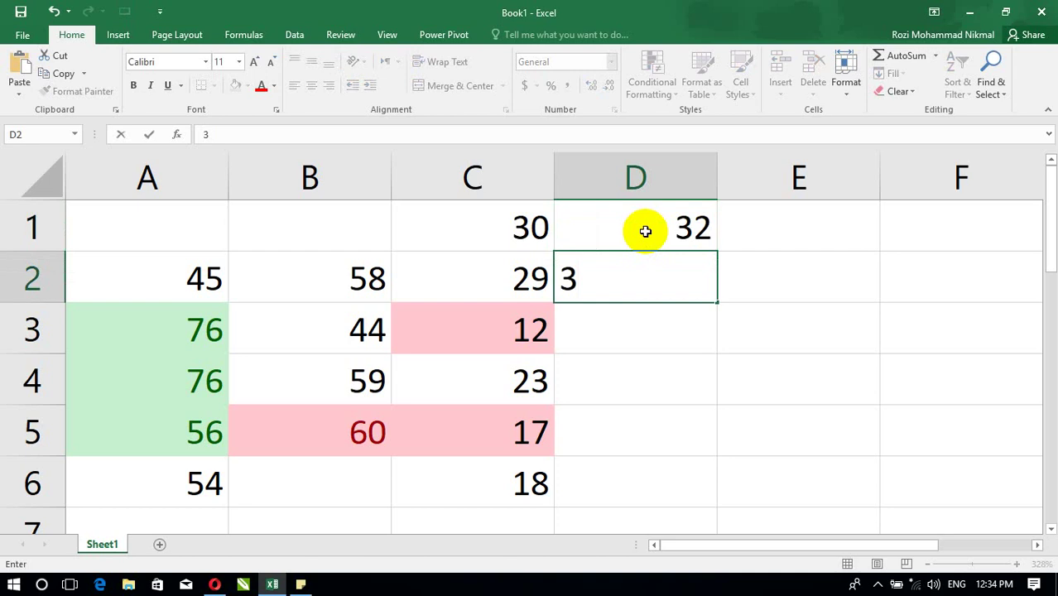
text(0)
key(Return)
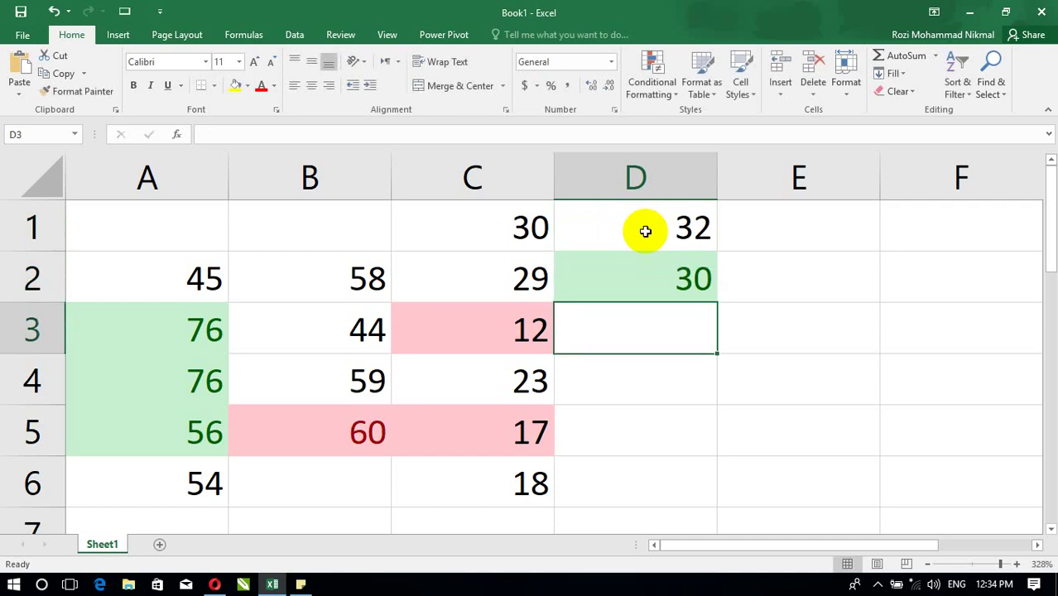
text(29)
key(Return)
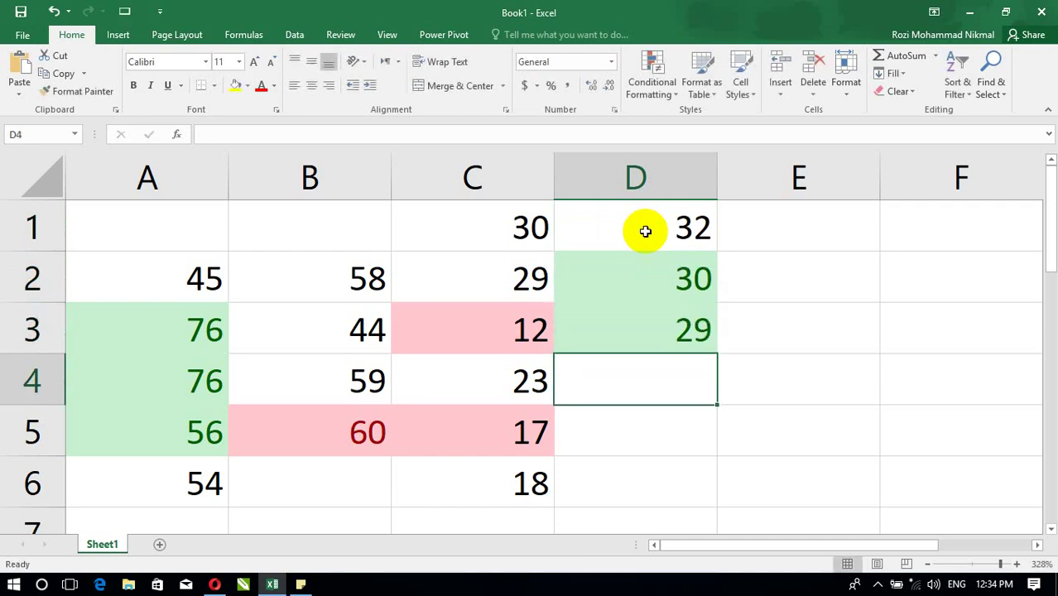
text(17)
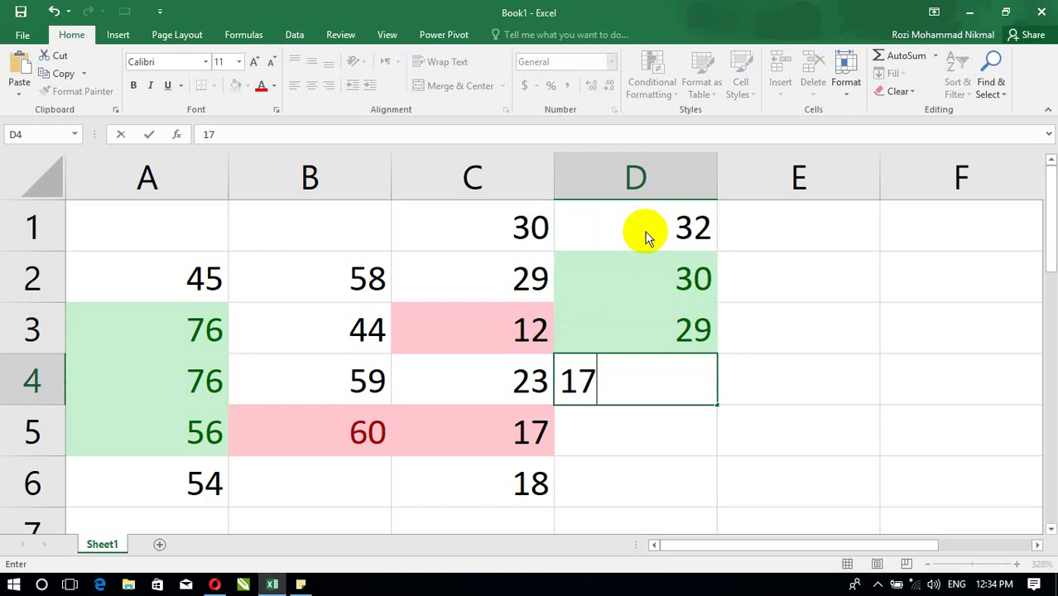
key(Return)
text(18)
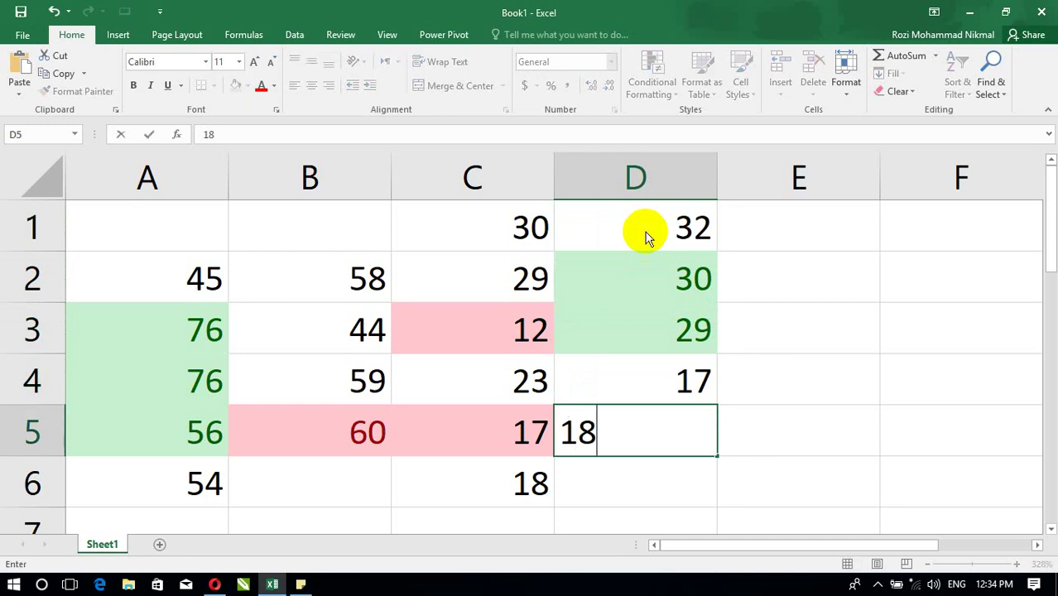
key(Return)
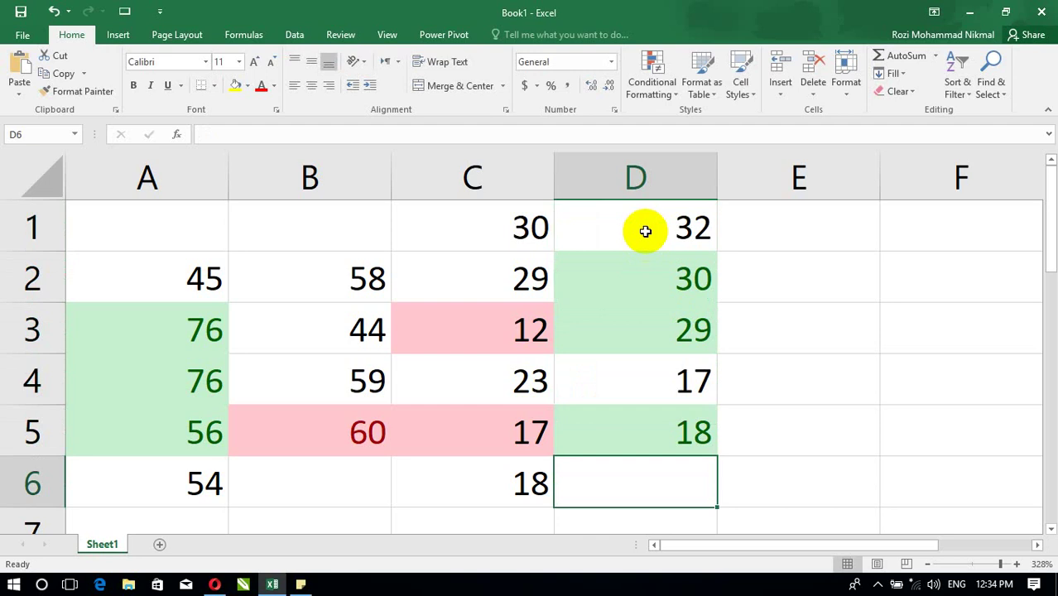
Step: Apply an equal-to-345543 rule with Light Red Fill to E1:E6
drag(808, 225, 756, 481)
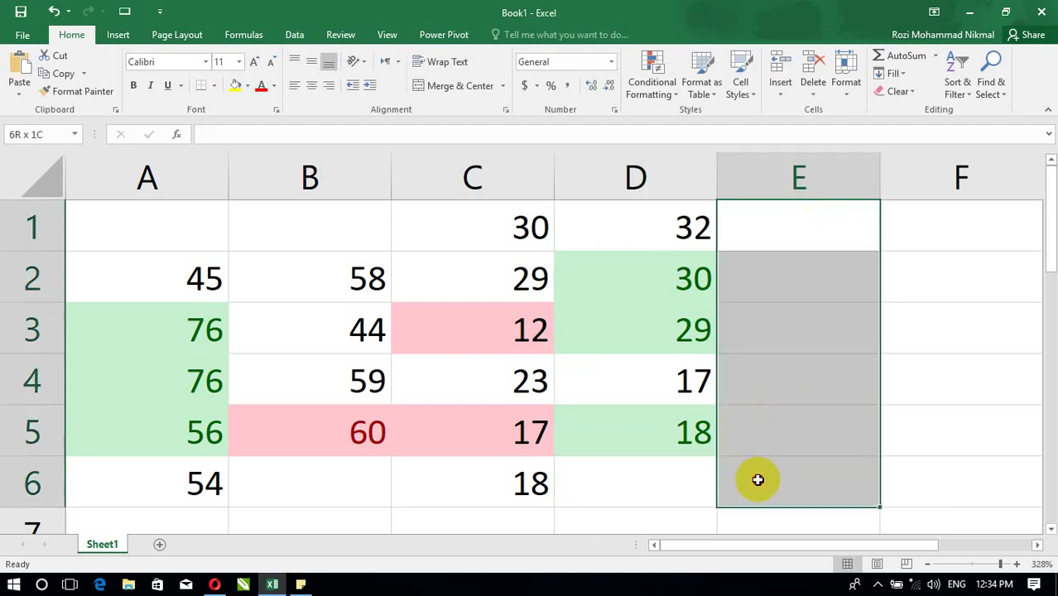
click(662, 97)
mouse_move(700, 125)
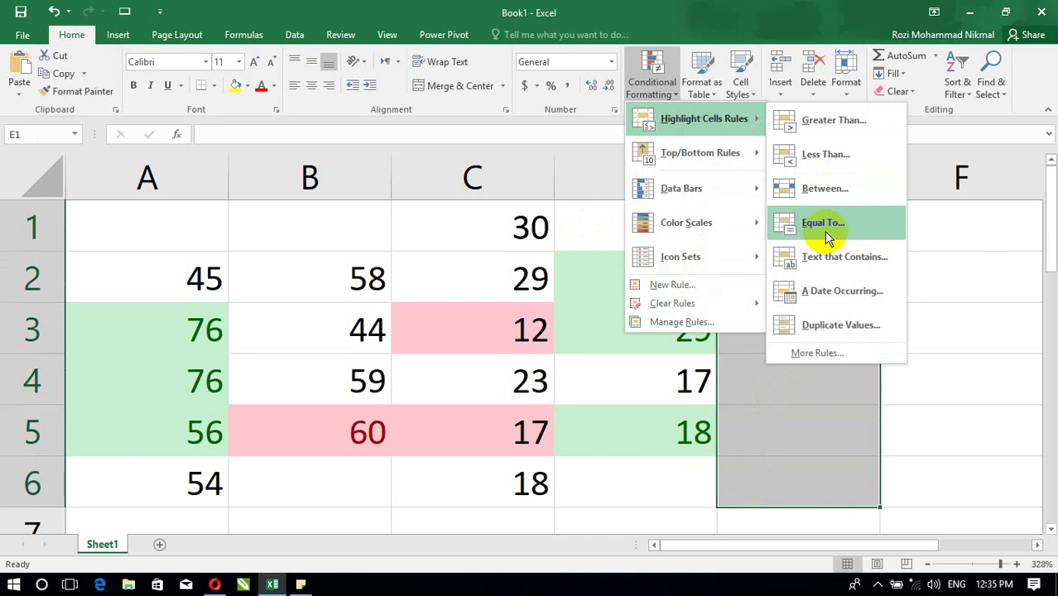
click(824, 231)
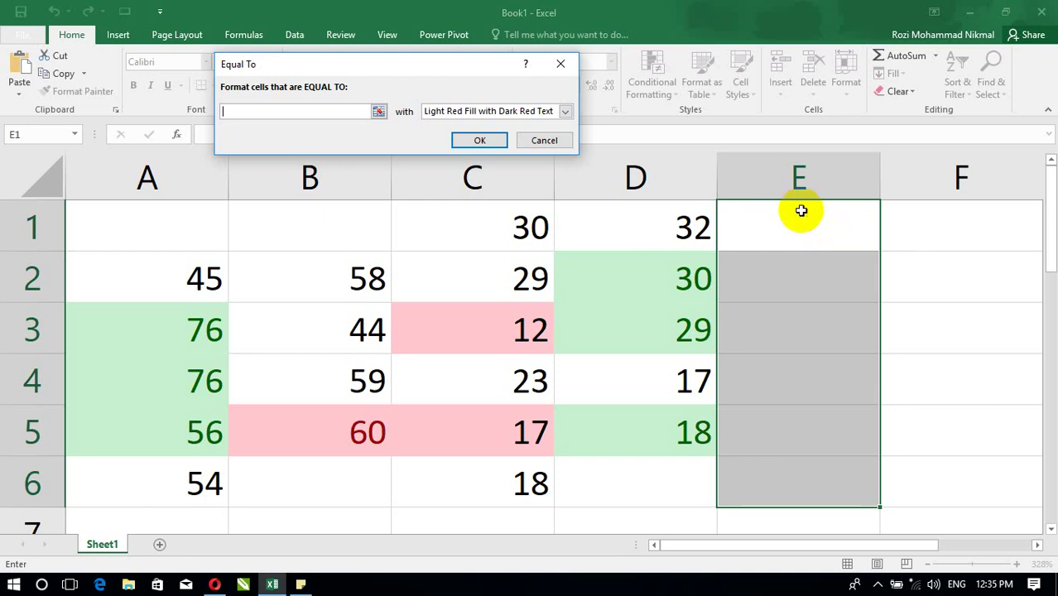
text(45500)
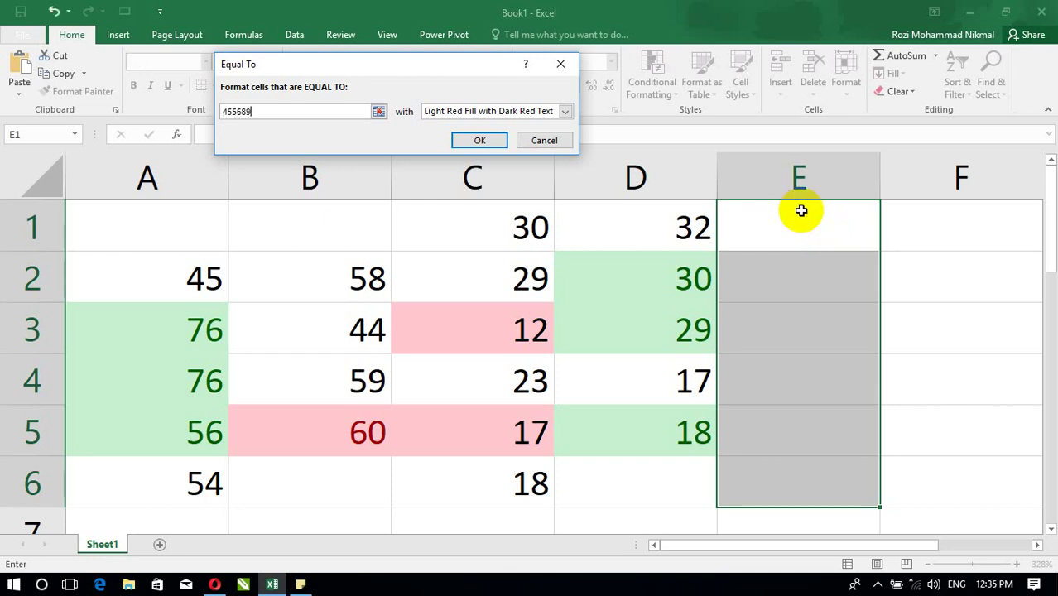
key(BackSpace)
key(BackSpace)
key(BackSpace)
text(345)
text(543)
click(472, 144)
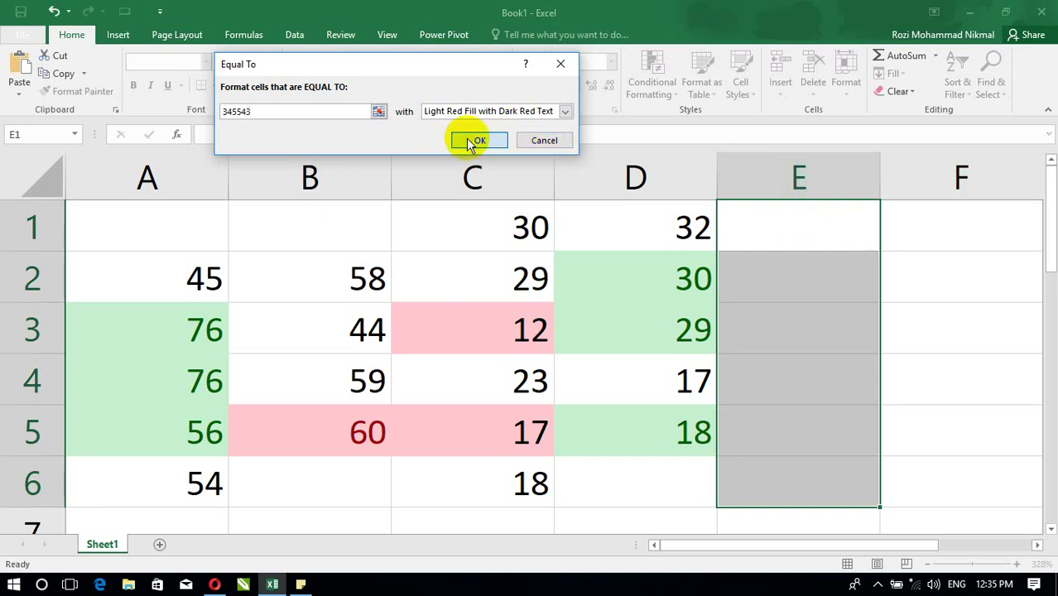
click(786, 236)
Step: Enter 435, 567, 4556 and 345543 down column E, from E1 to E4
text(435)
key(Return)
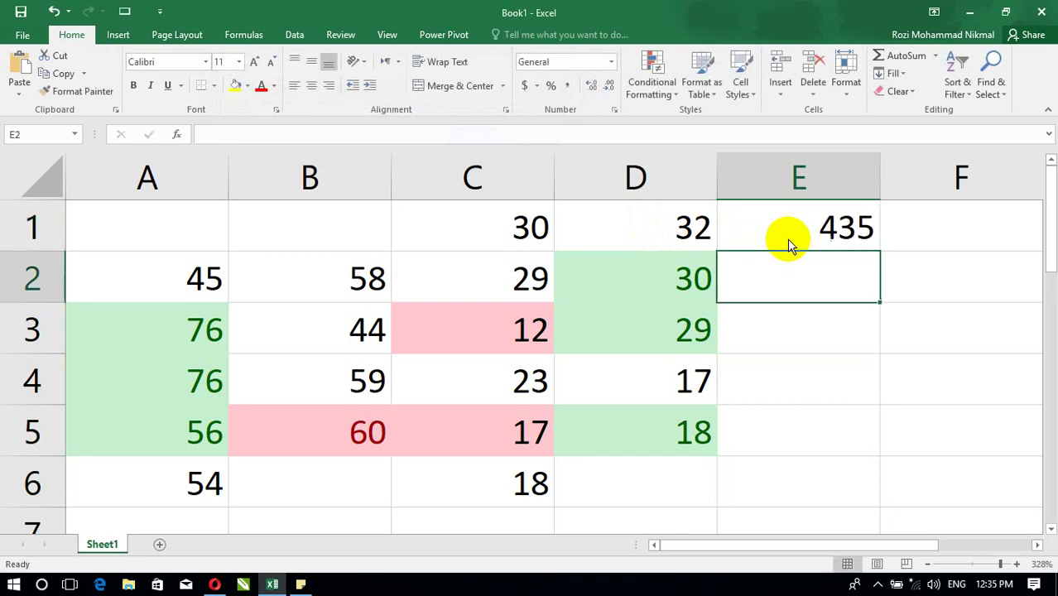
text(567)
key(Return)
text(4556)
key(Return)
text(345)
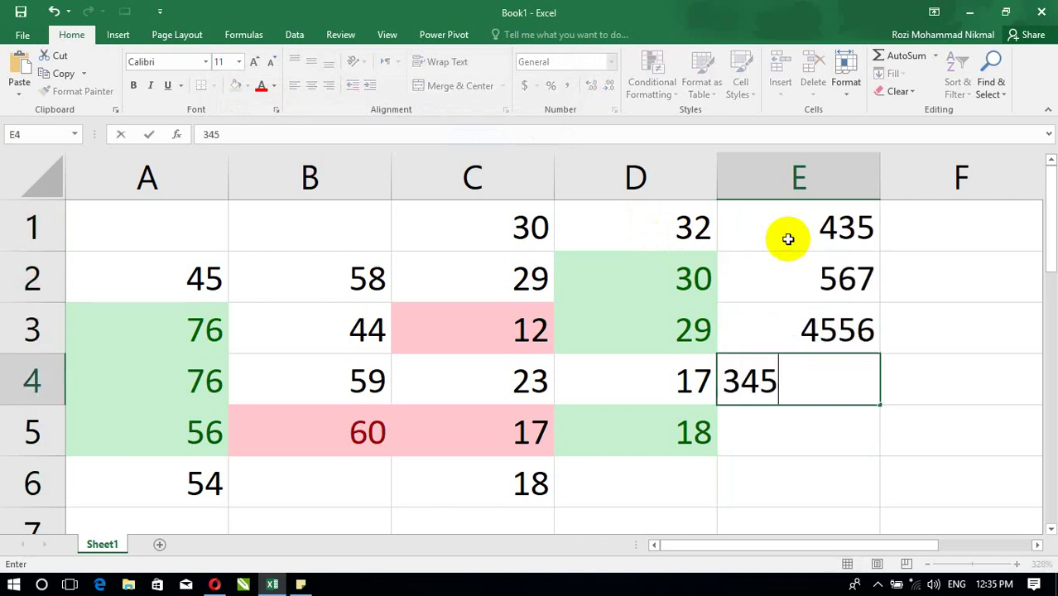
text(543)
key(Return)
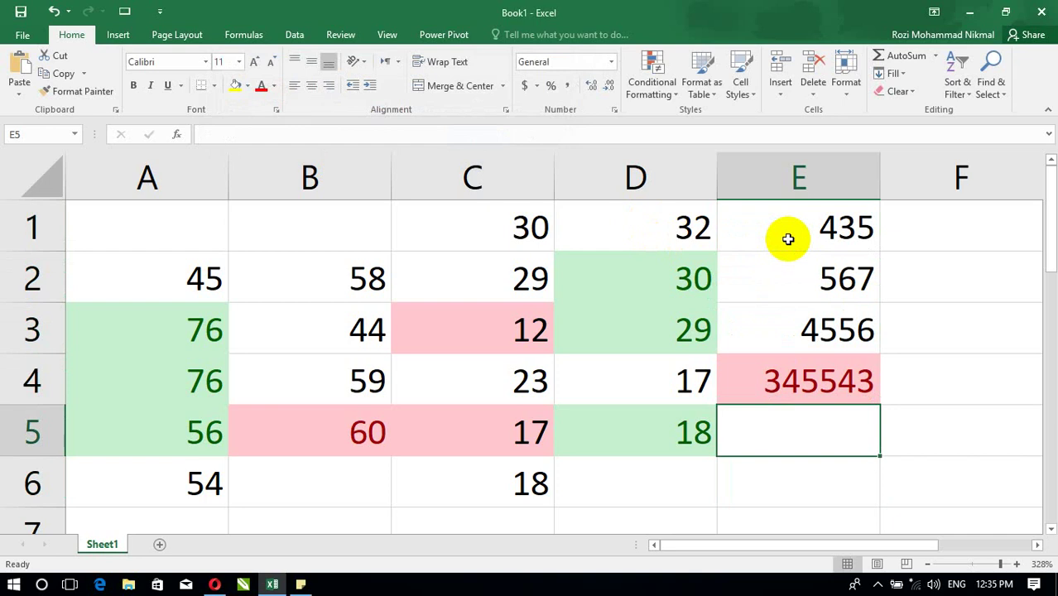
drag(969, 219, 945, 492)
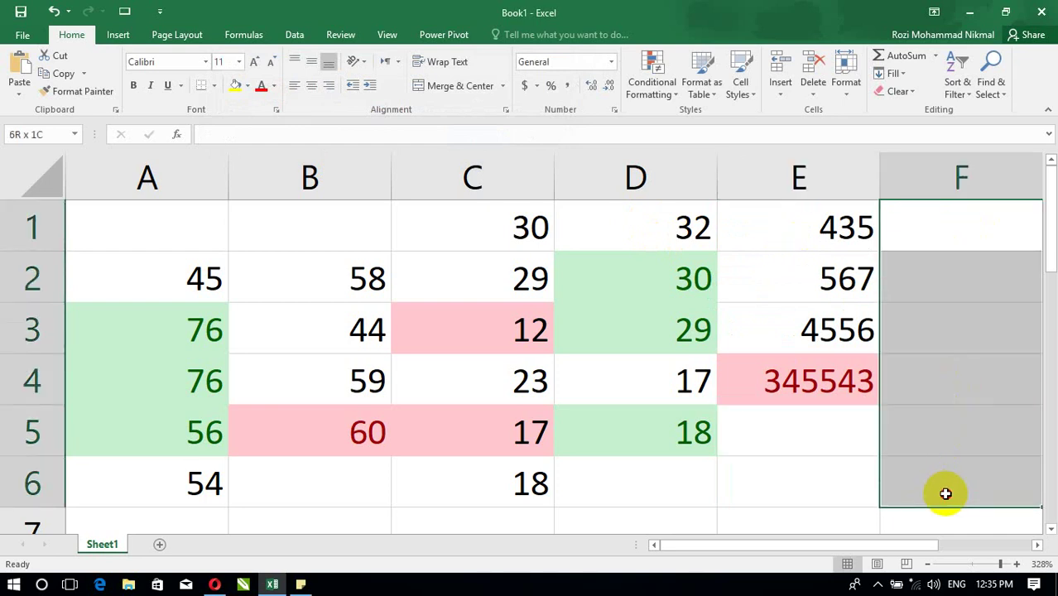
Step: Add a Text that Contains rule for 'خلورم' on F1:F6 using Yellow Fill with Dark Yellow Text
click(1037, 545)
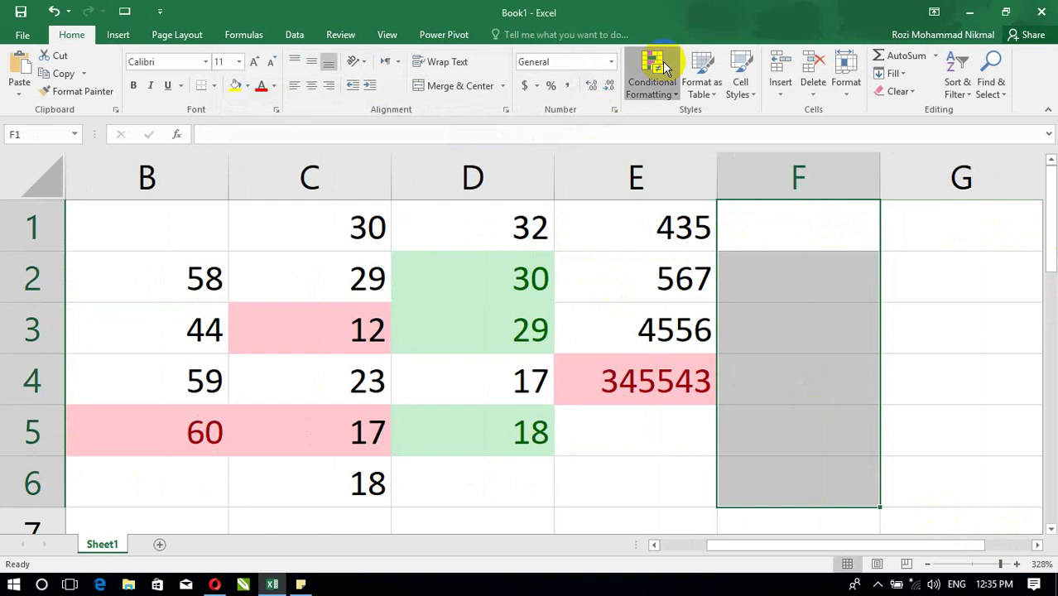
click(658, 66)
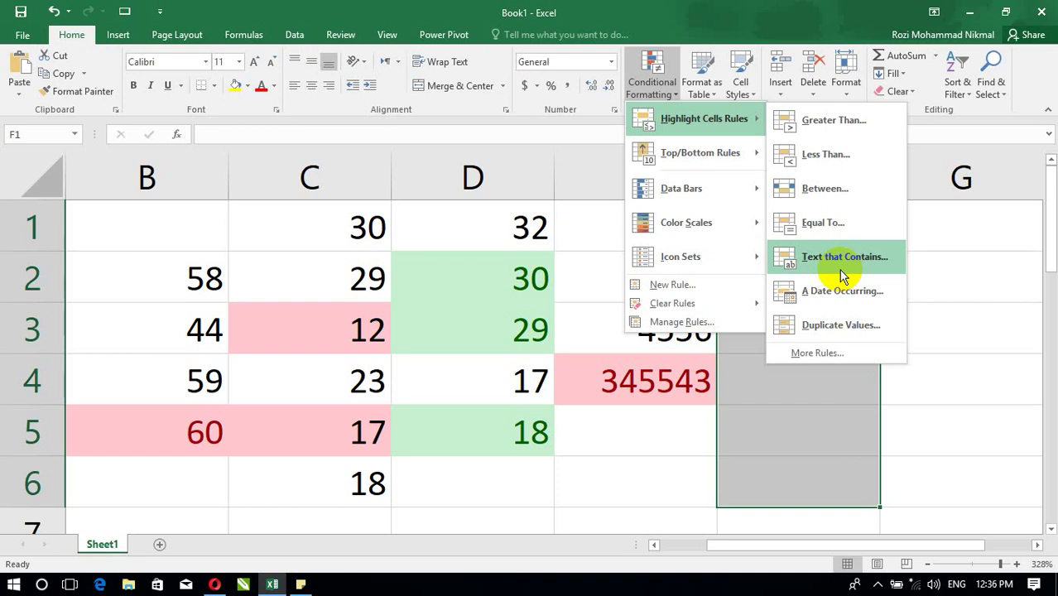
click(839, 269)
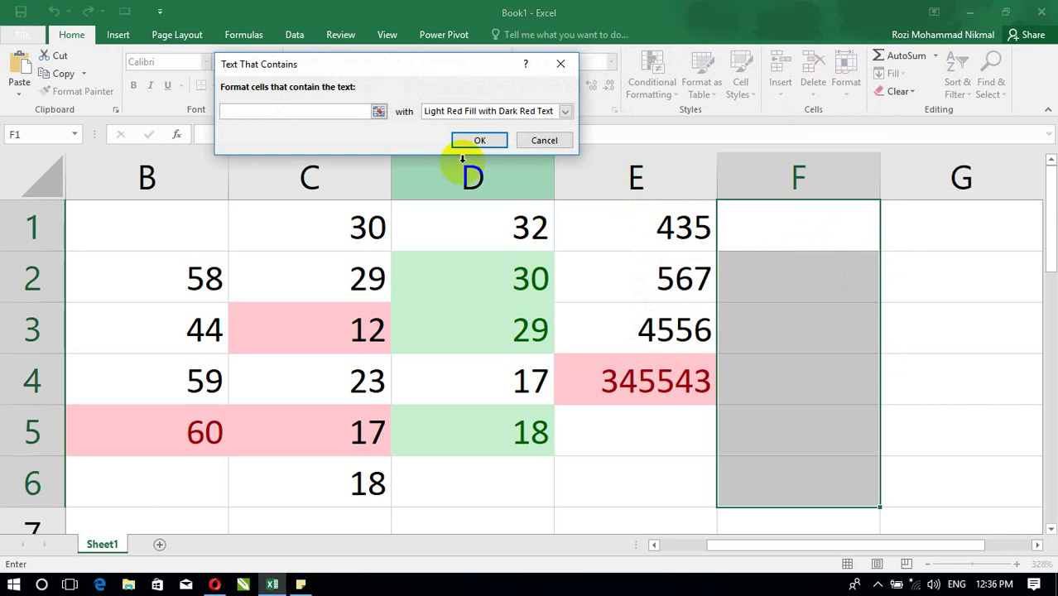
key(alt+shift)
text(ذ)
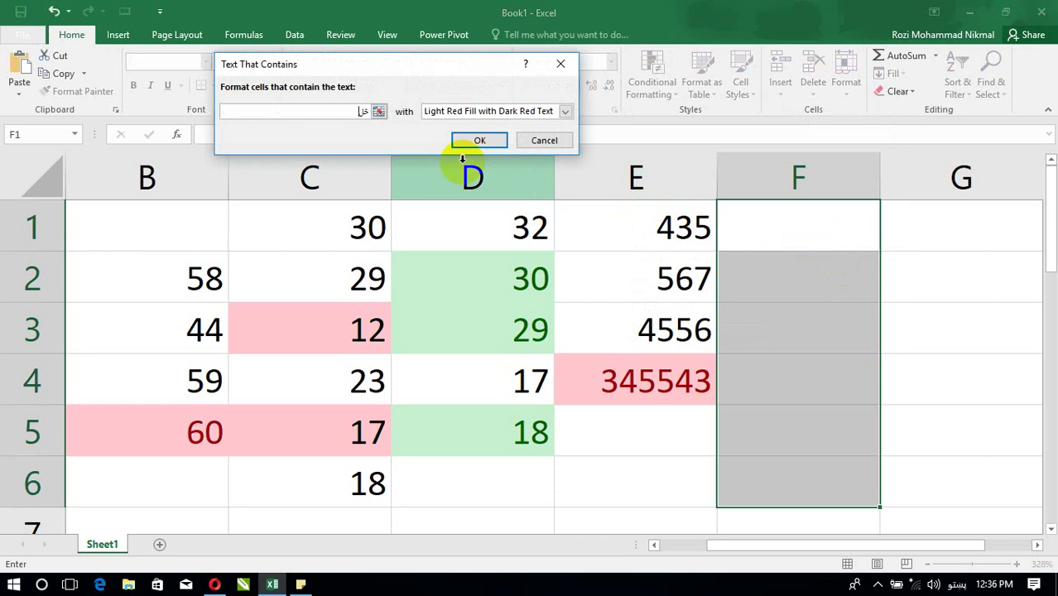
text(رو)
text(ورم)
click(497, 112)
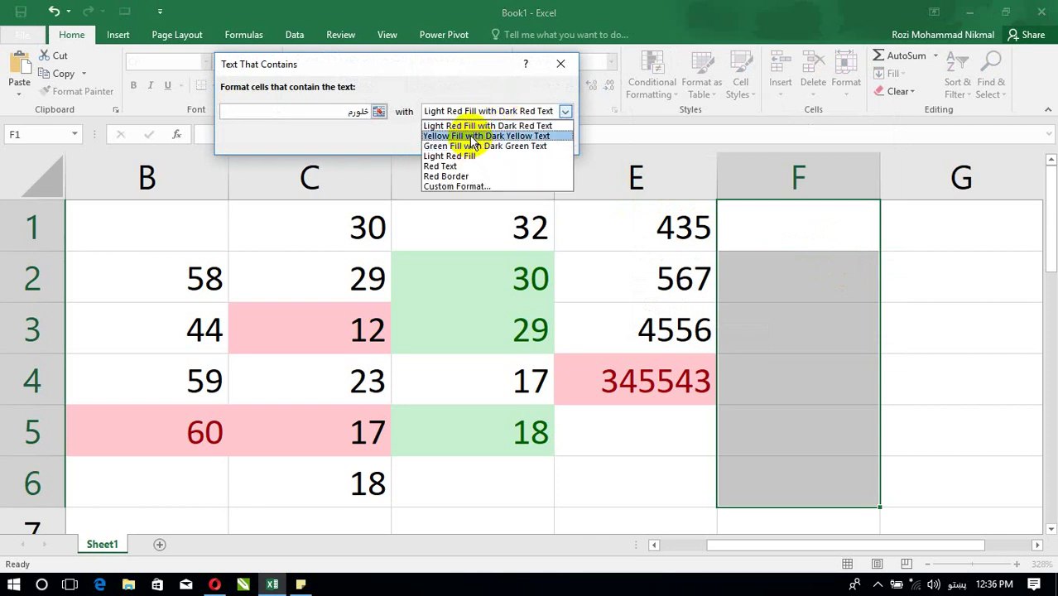
click(472, 136)
click(477, 142)
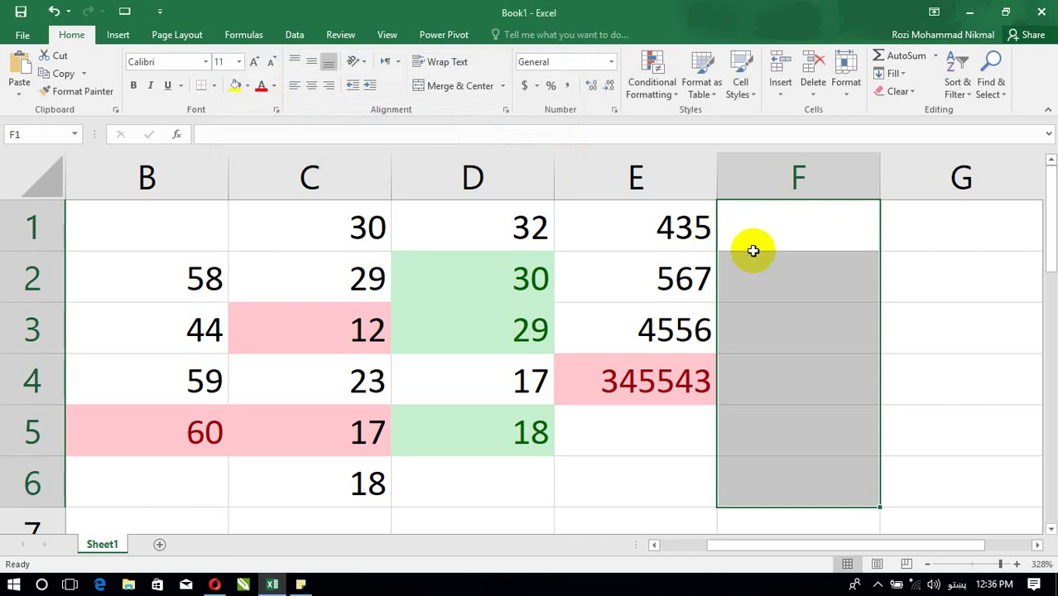
Step: Enter اول, دوهم, خلورم, اول and خلورم into F1 through F5
key(shift+Up)
key(shift+Up)
key(shift+Up)
key(shift+Up)
key(shift+Up)
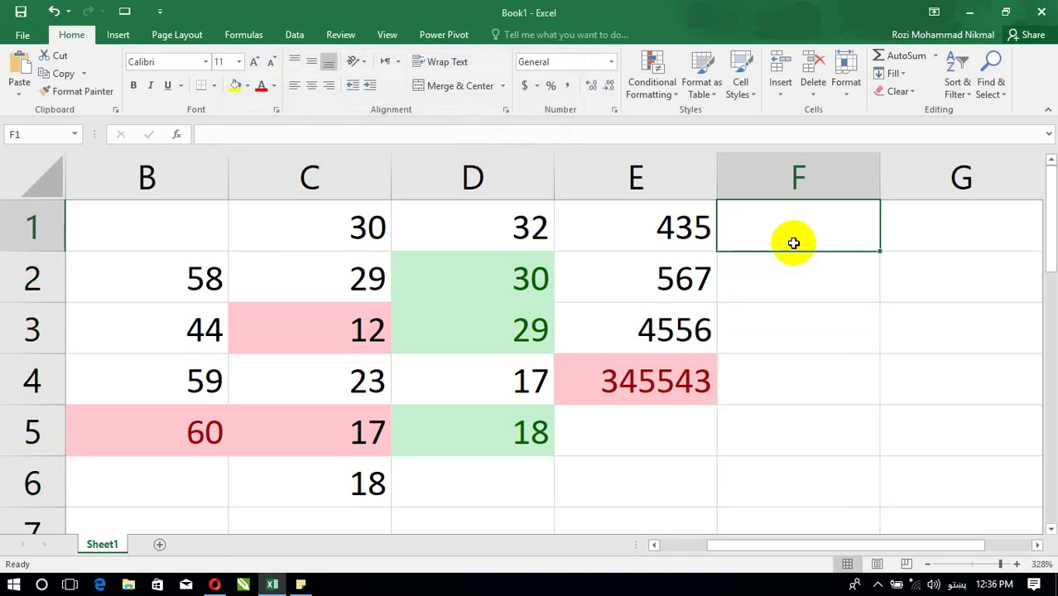
text(اول)
key(Return)
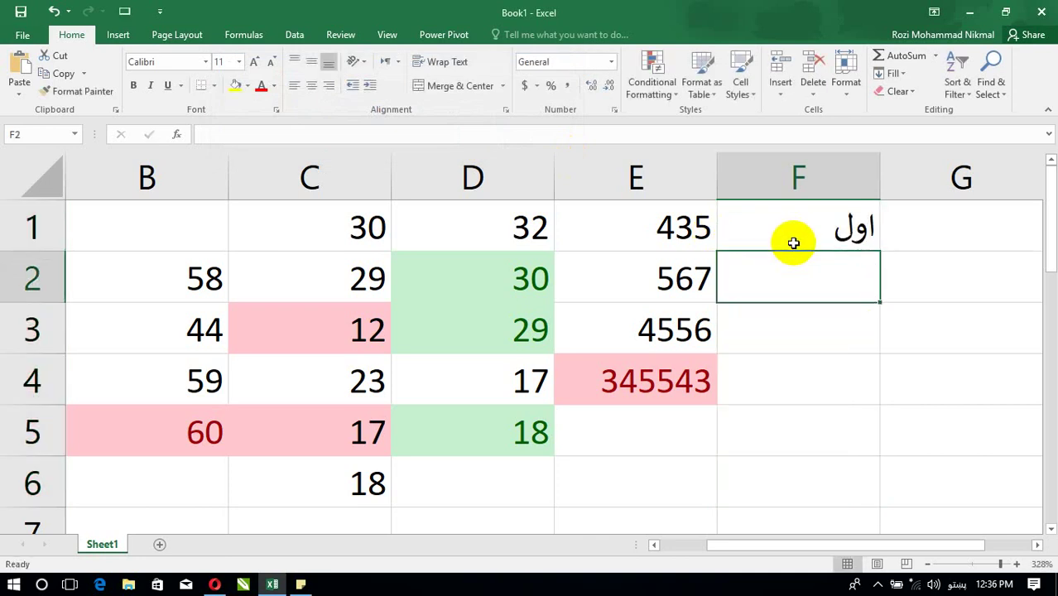
text(دوهم)
key(Return)
text(خل)
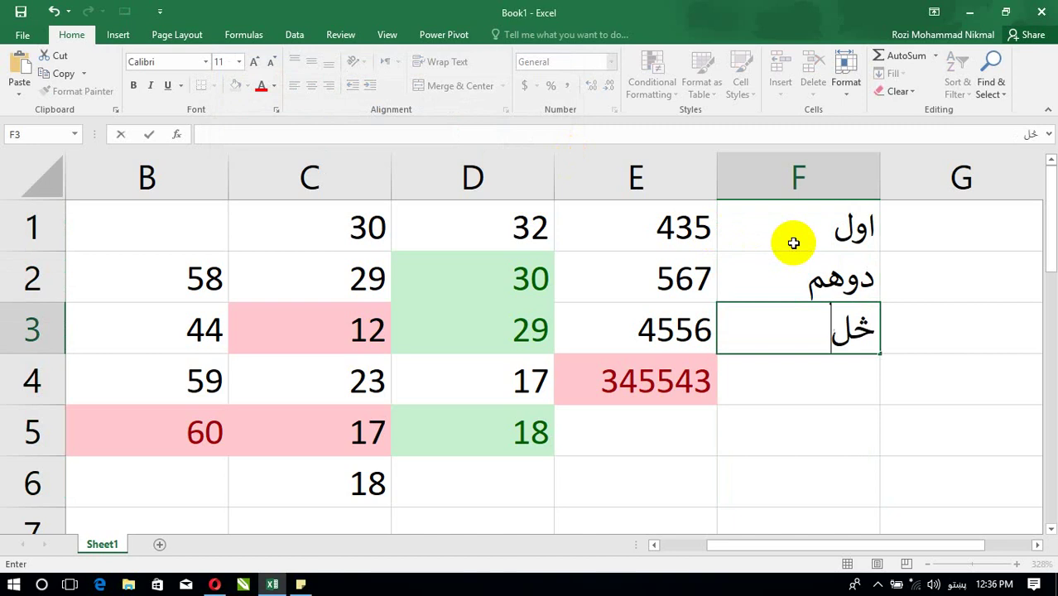
text(ورم)
key(Return)
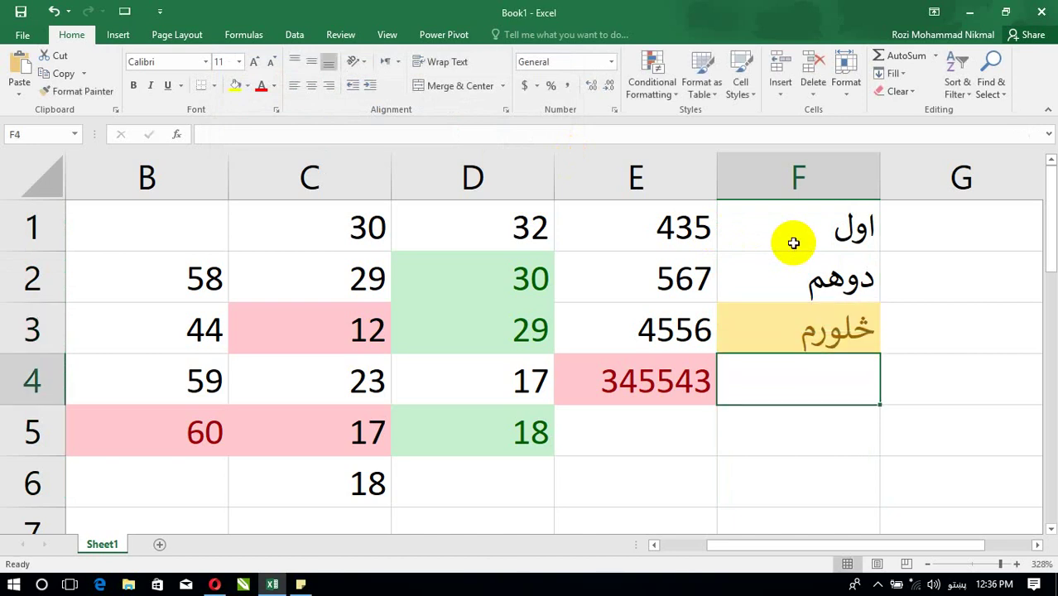
text(اول)
key(Return)
text(خلورم)
key(Return)
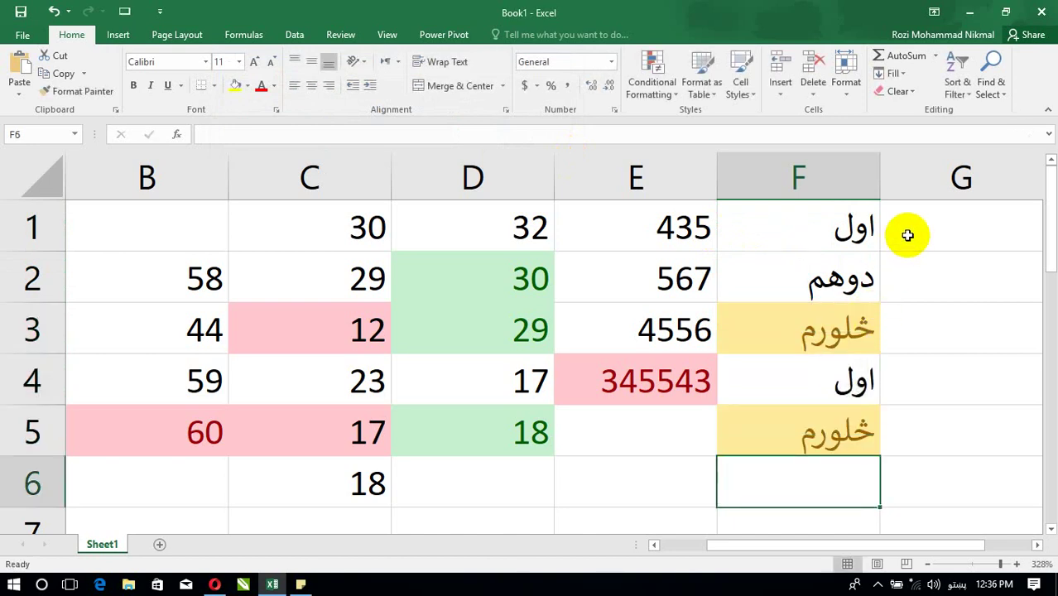
Step: Apply an A Date Occurring rule for Last month with Light Red Fill to G1:G6
drag(908, 235, 893, 481)
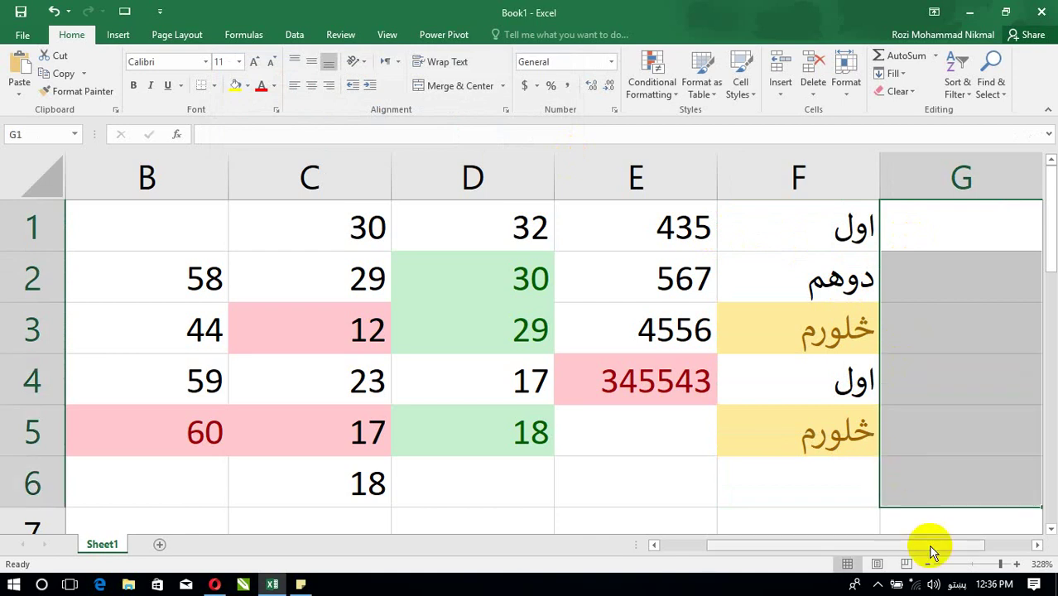
click(1037, 546)
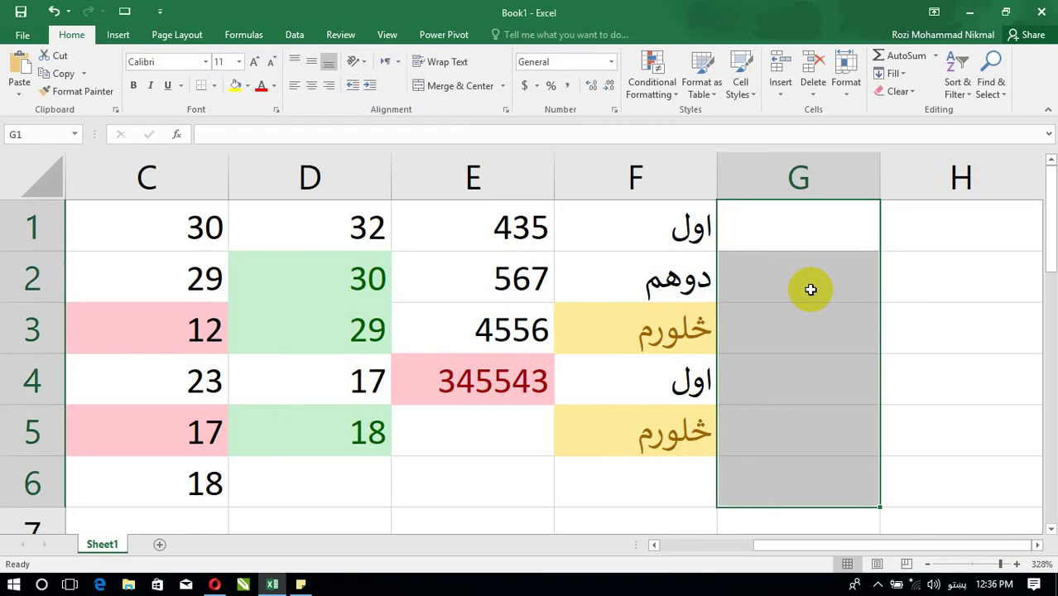
click(650, 85)
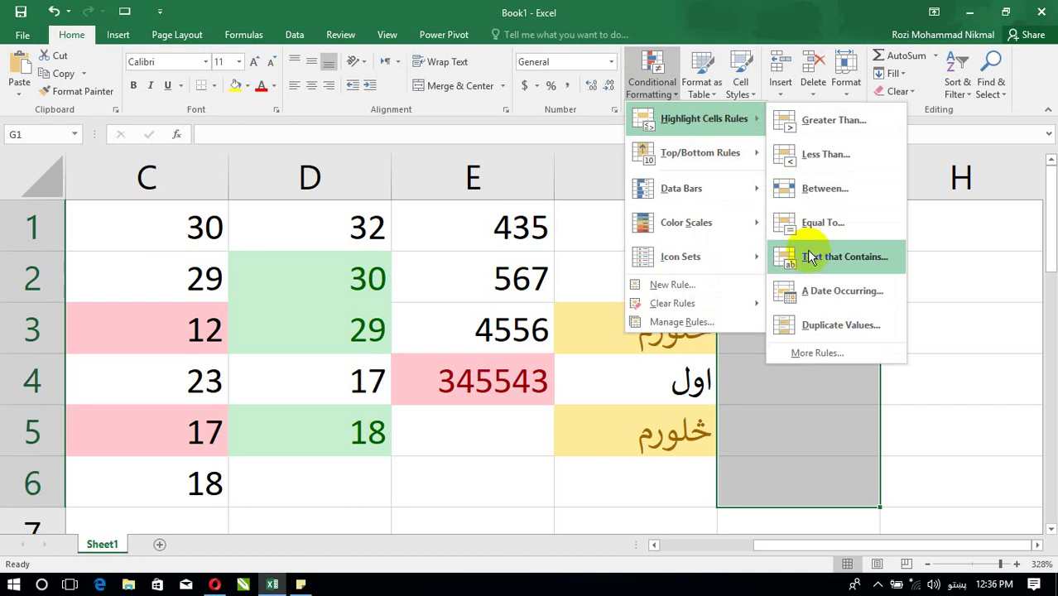
click(808, 293)
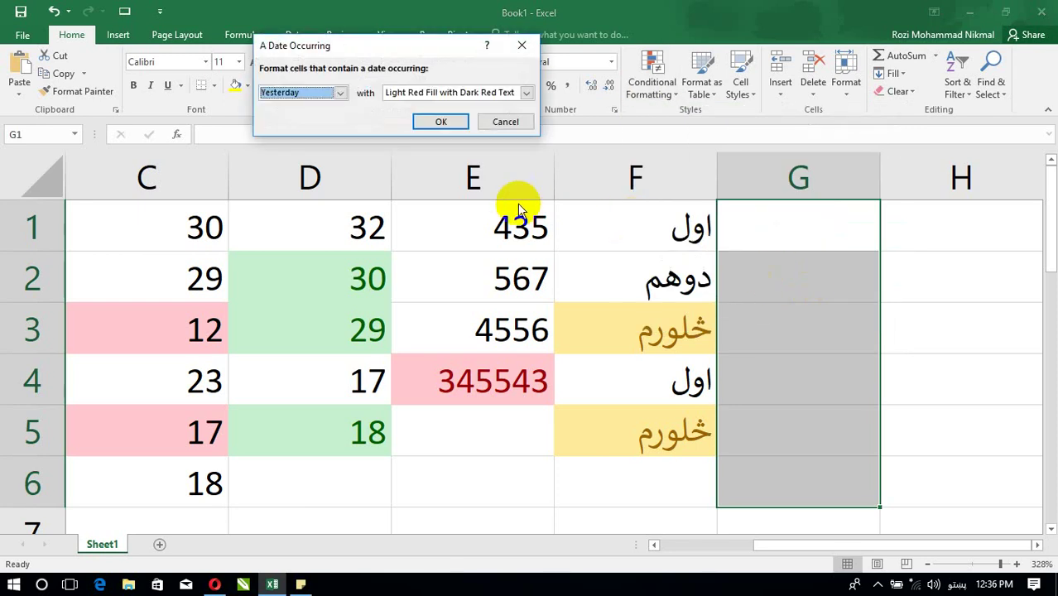
click(341, 93)
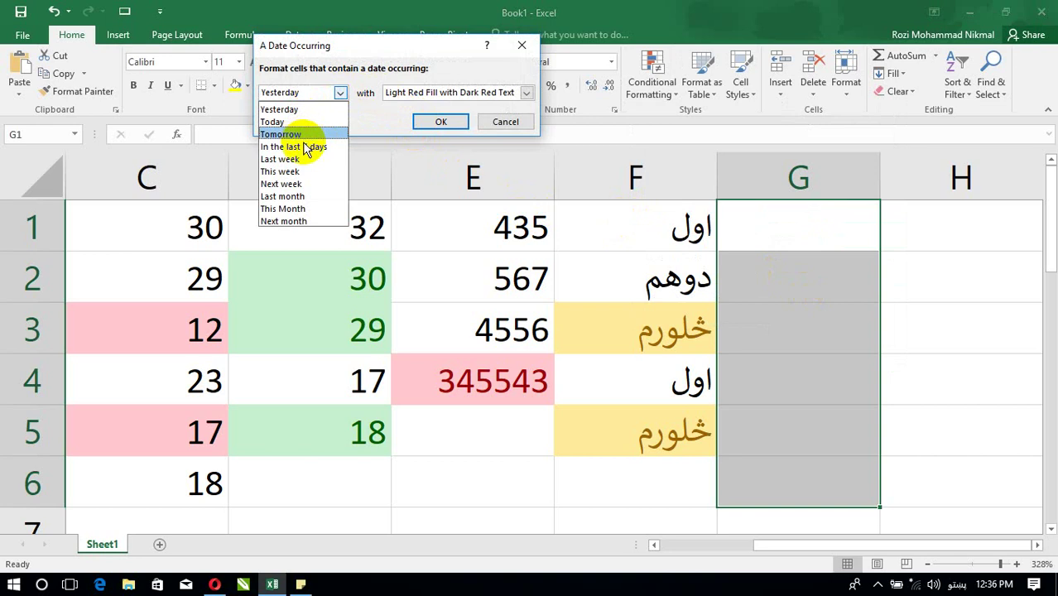
click(313, 198)
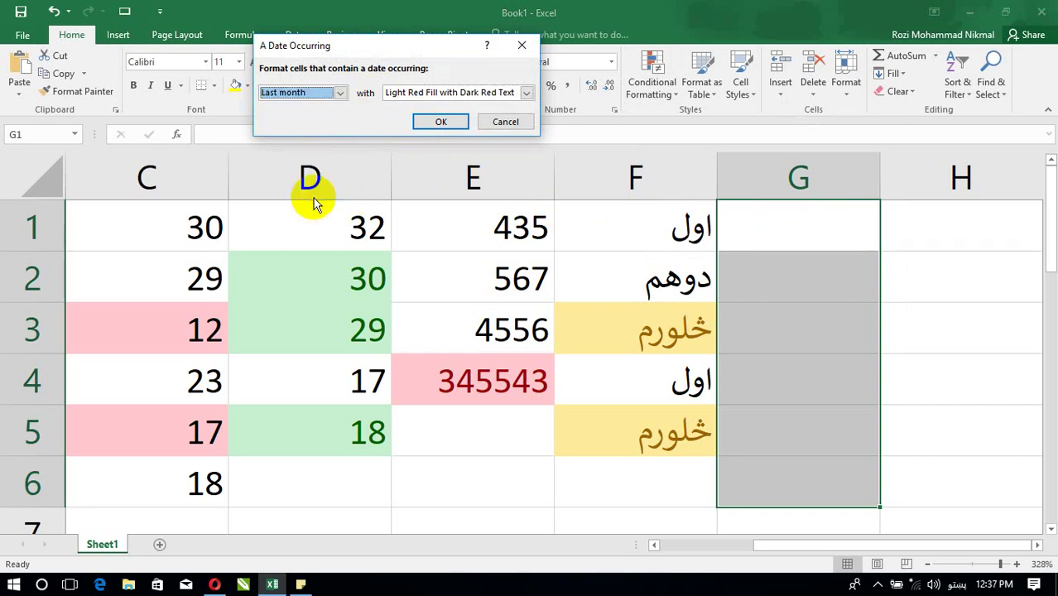
click(454, 97)
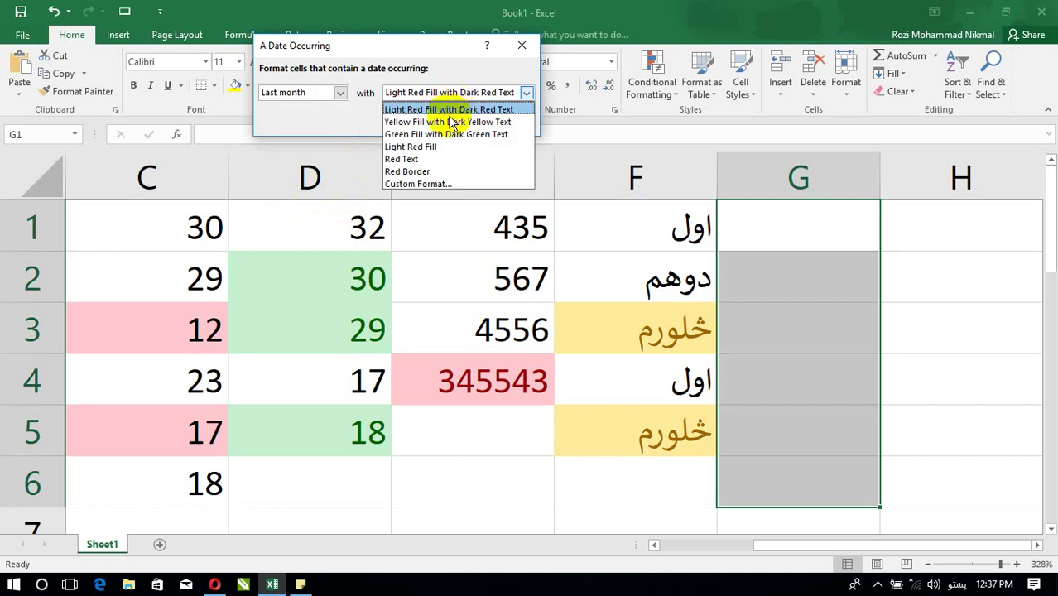
click(434, 147)
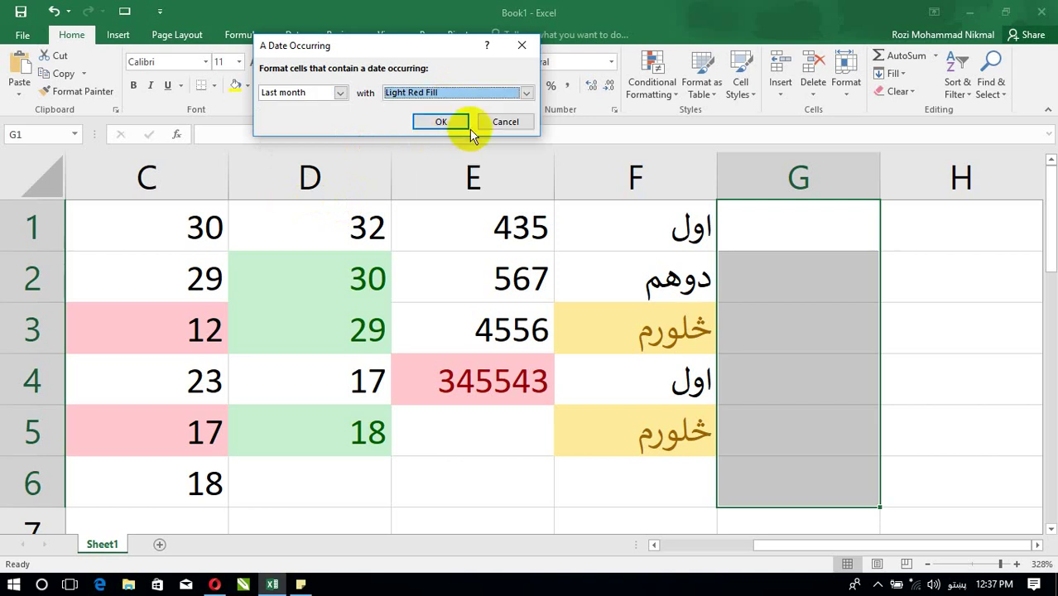
click(451, 122)
Step: Enter today's date 12/2/2019 in G2 and the last-month date 11/2/2019 in G3
click(761, 257)
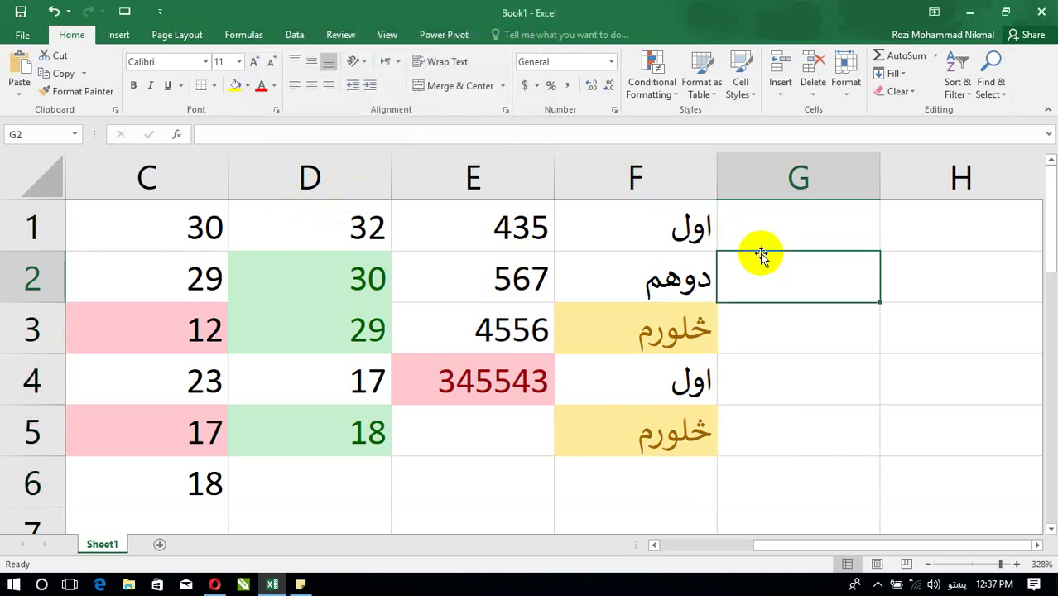
key(ctrl+semicolon)
key(Return)
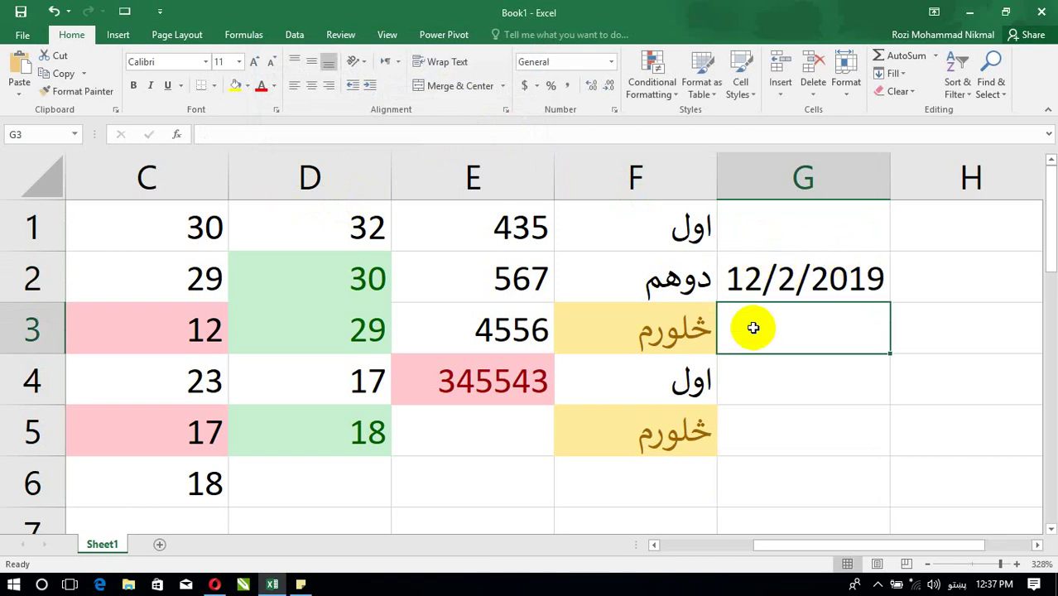
key(ctrl+semicolon)
drag(725, 329, 761, 331)
text(١/2/2019)
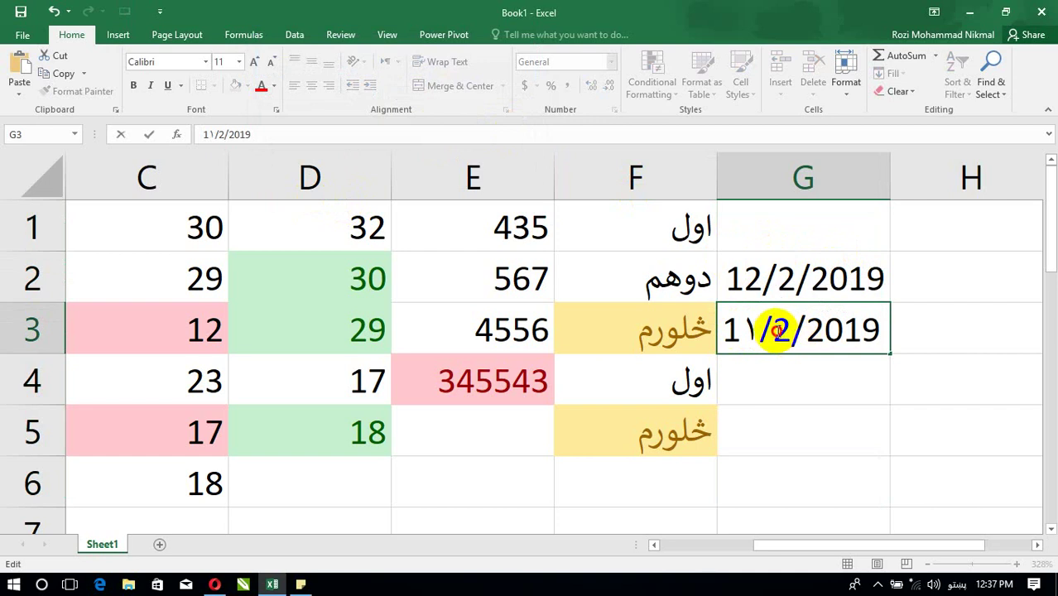
key(Return)
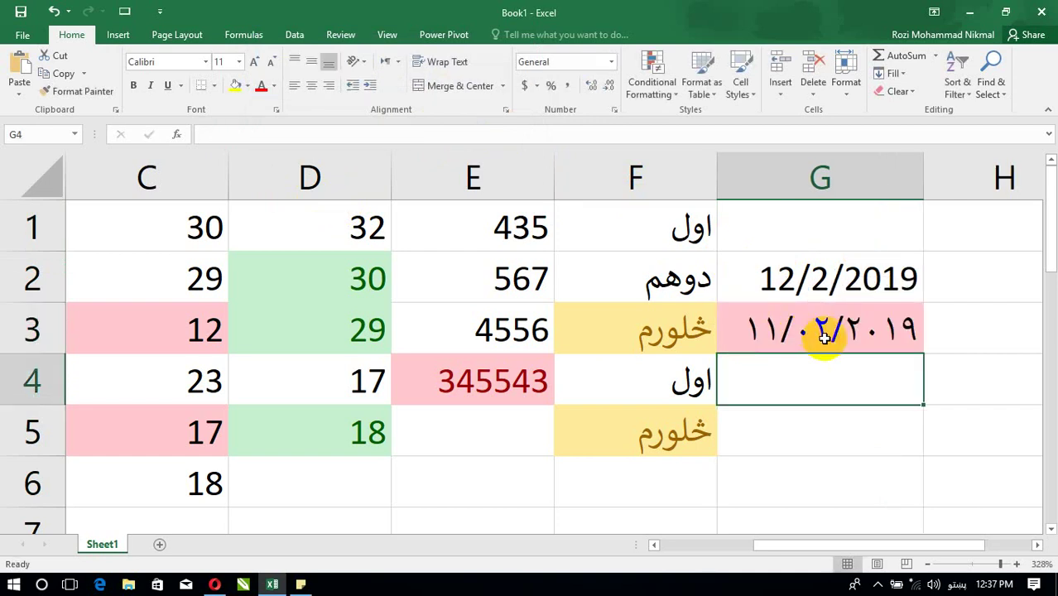
Step: Format G3 as Short Date so 11/2/2019 shows with the light red fill
click(790, 332)
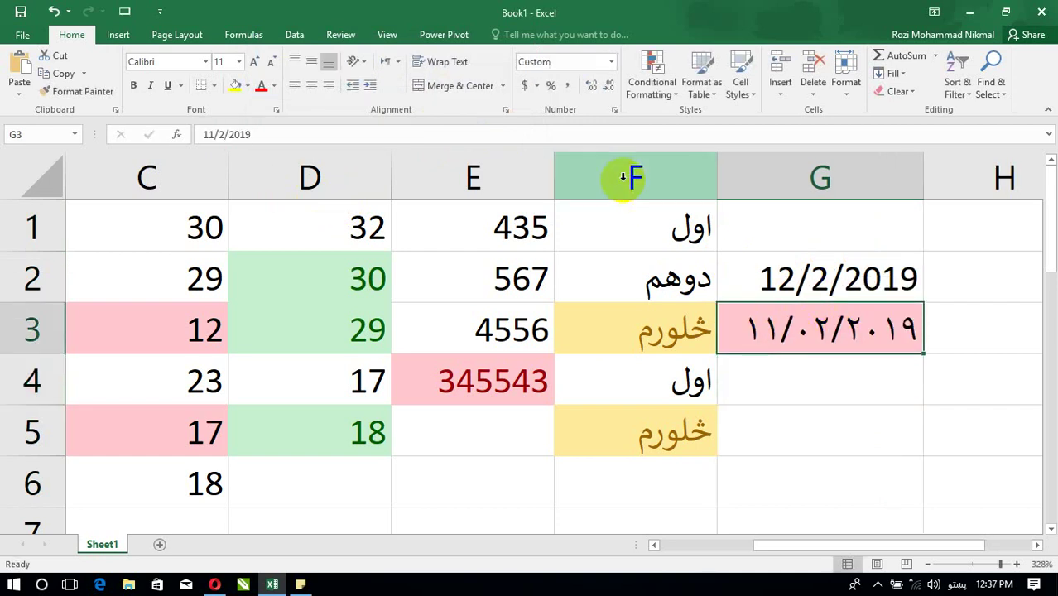
click(612, 61)
click(580, 82)
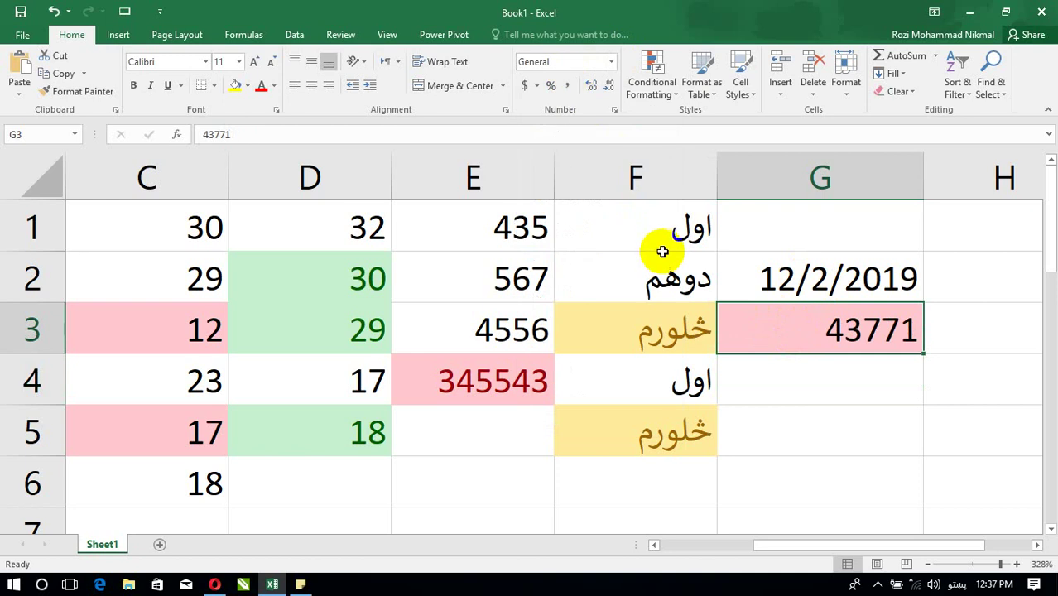
click(811, 361)
click(791, 331)
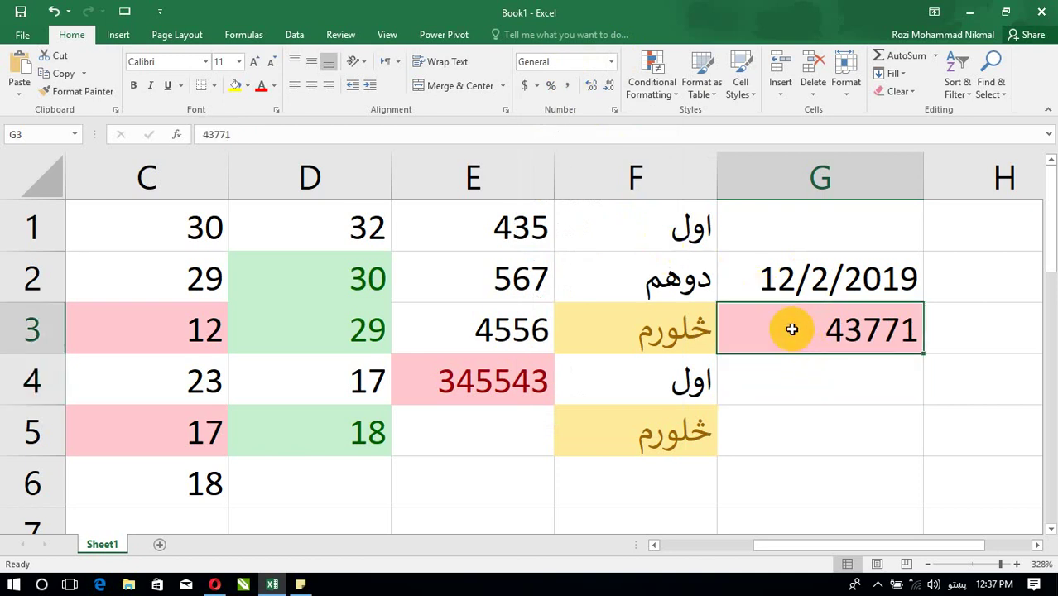
click(611, 61)
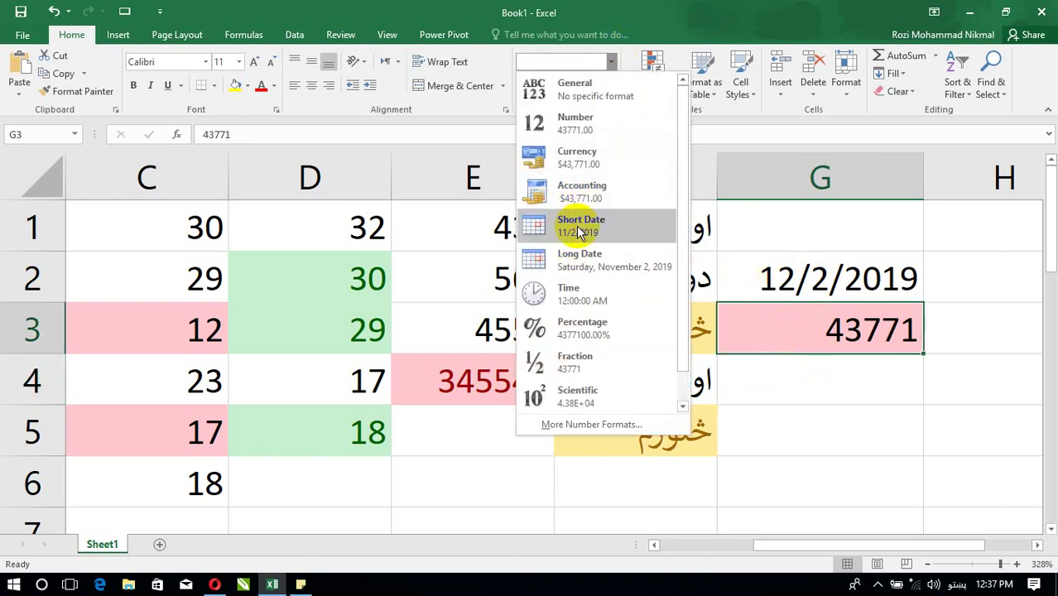
click(579, 225)
click(820, 439)
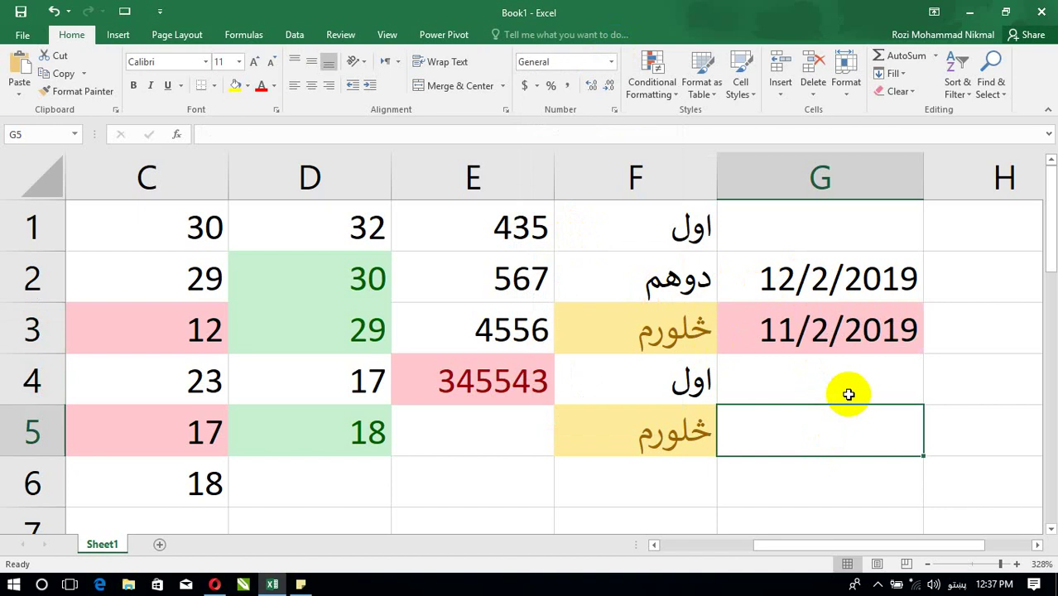
click(836, 393)
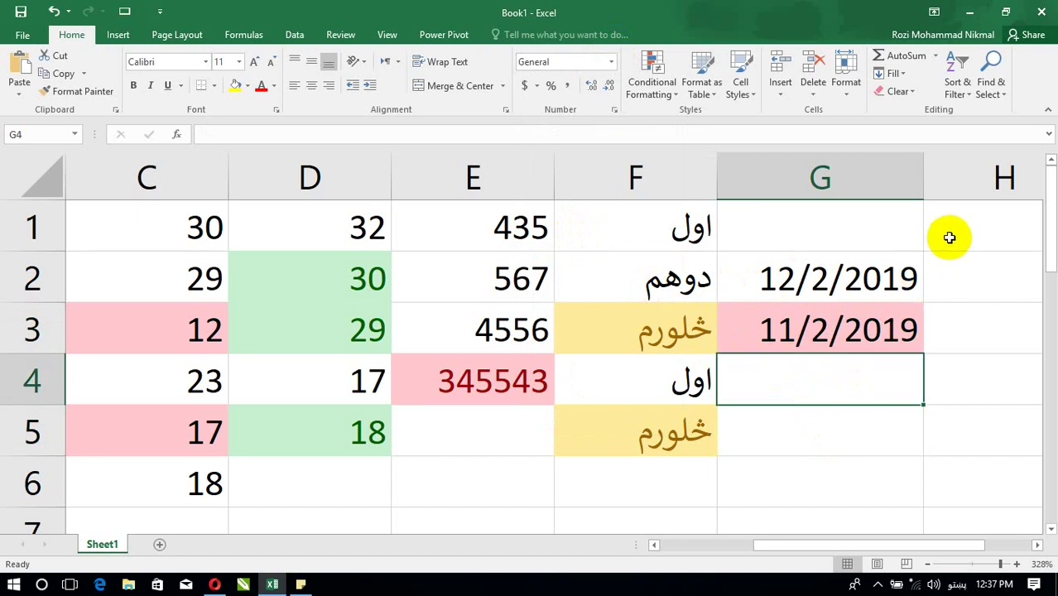
Step: Select H1:H5, browse the conditional formatting rules, and dismiss the menu without adding one
drag(945, 236, 945, 435)
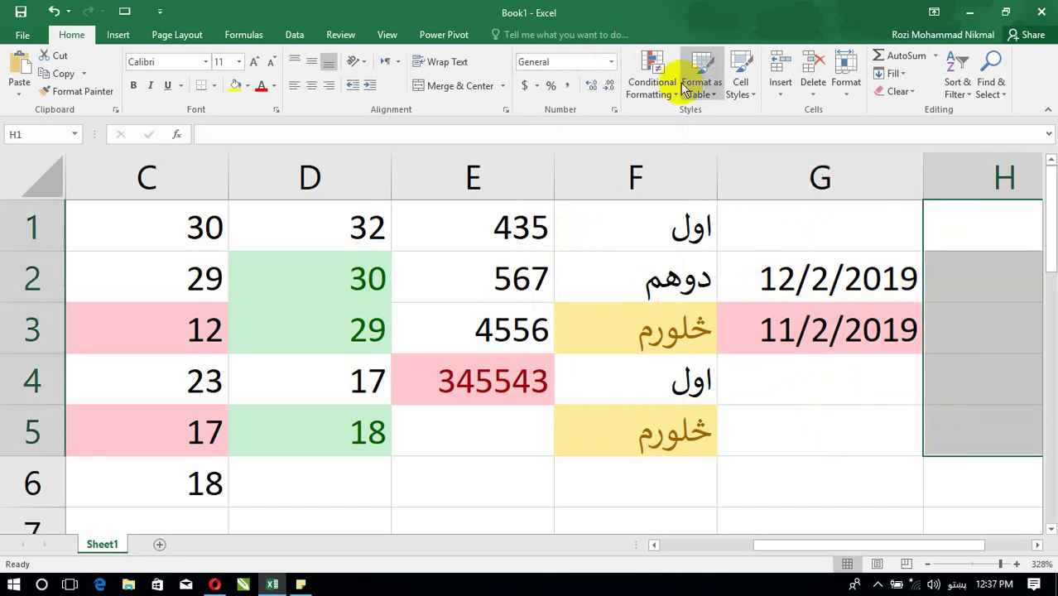
click(651, 83)
mouse_move(745, 122)
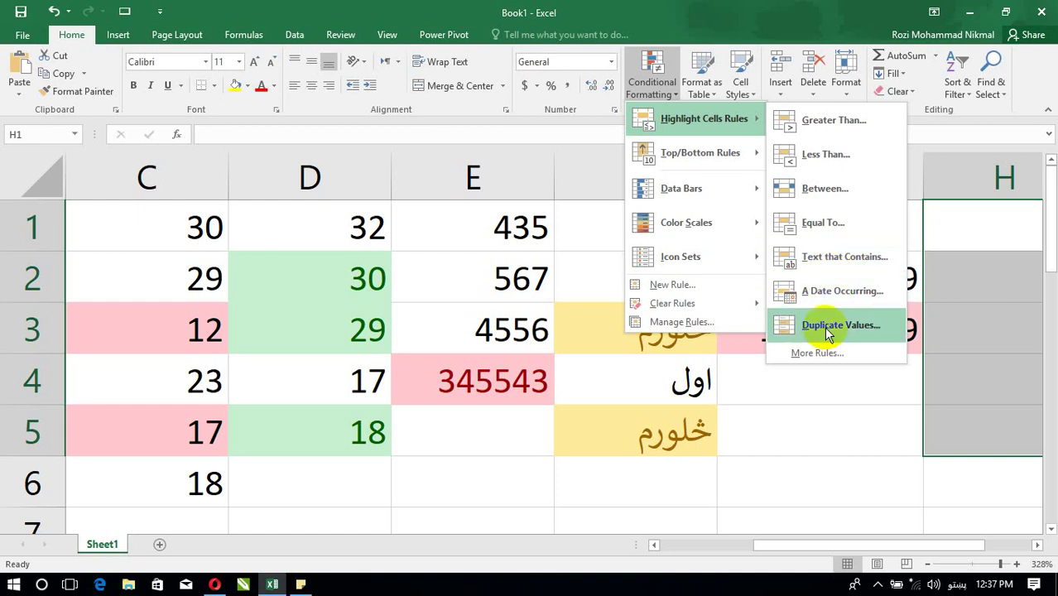
click(1040, 547)
click(1038, 546)
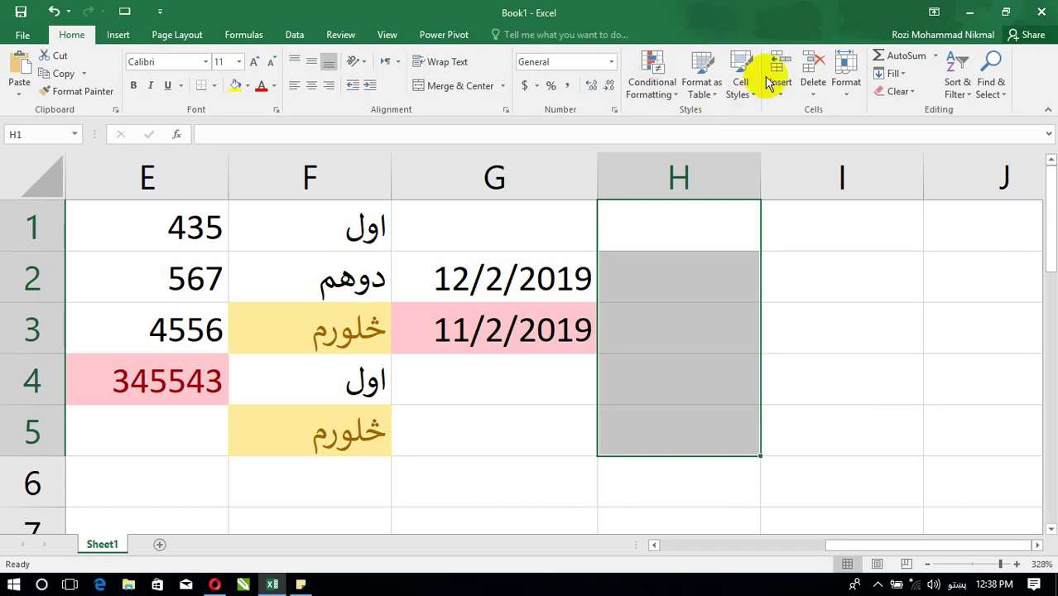
Step: Enter 567645734, 34254325, 54765744 and 436324543 into H1:H4
click(673, 225)
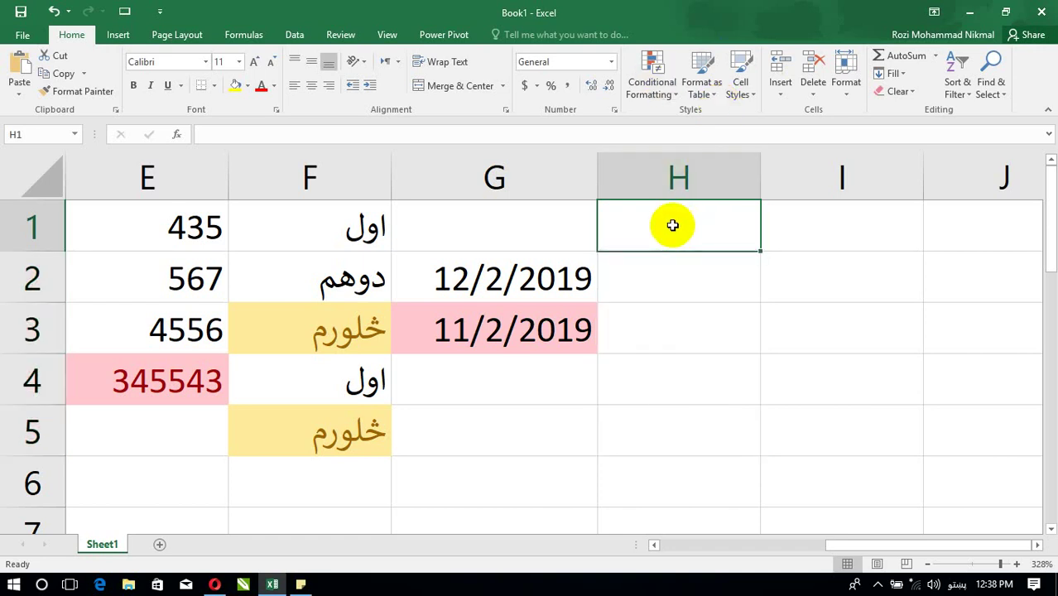
text(۴۵۷۶)
key(BackSpace)
key(BackSpace)
key(BackSpace)
key(BackSpace)
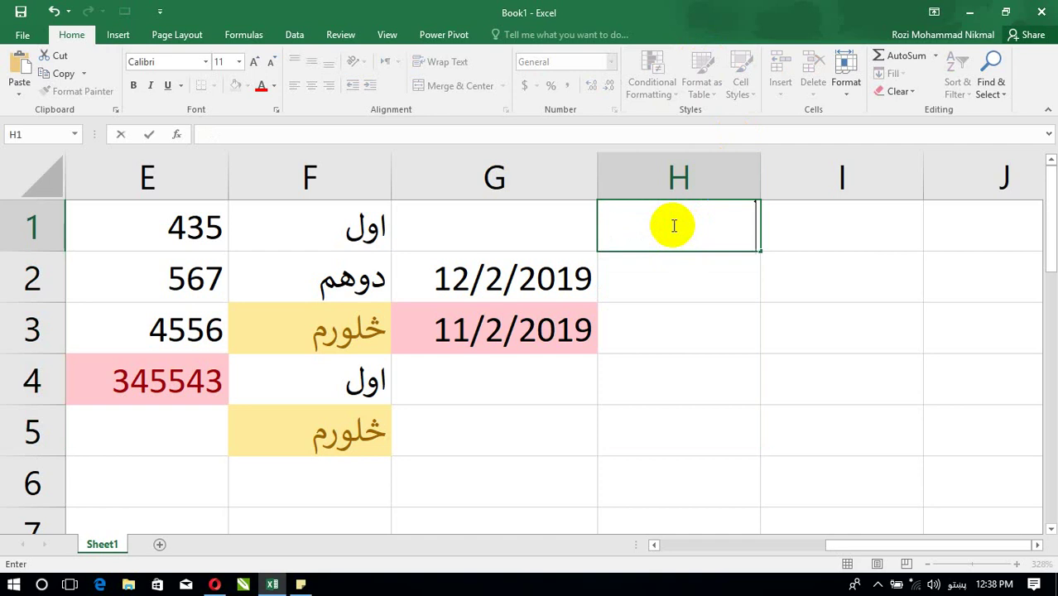
key(alt+shift)
text(5676)
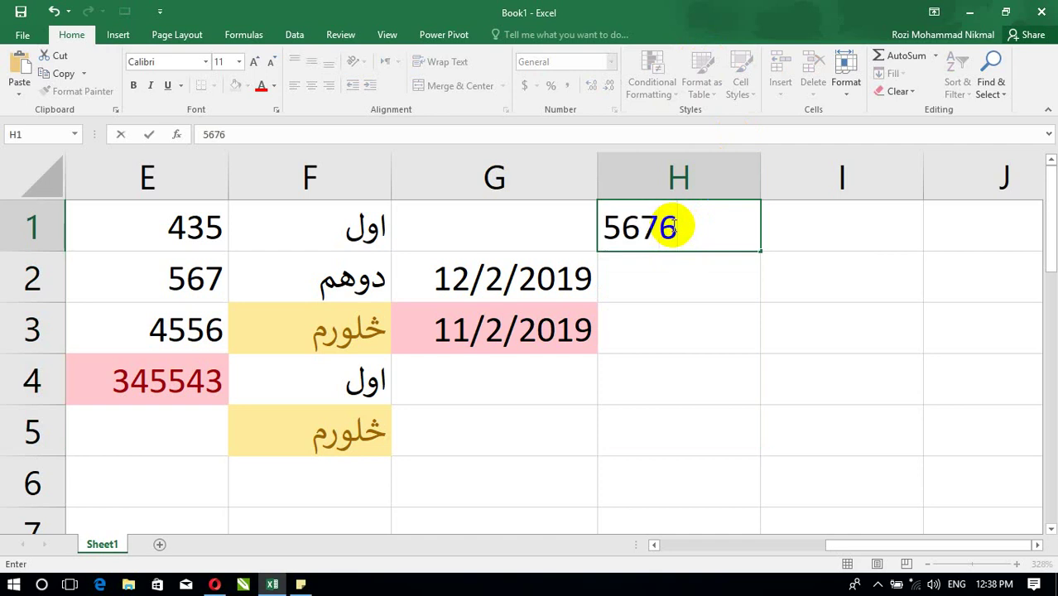
text(45734)
key(Return)
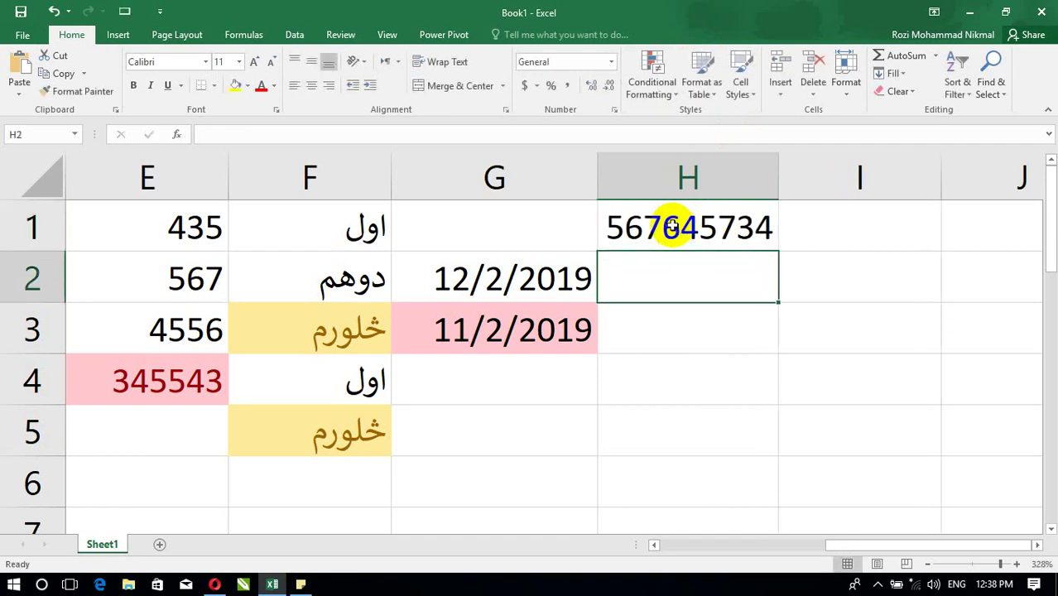
text(34254325)
key(Return)
text(547657)
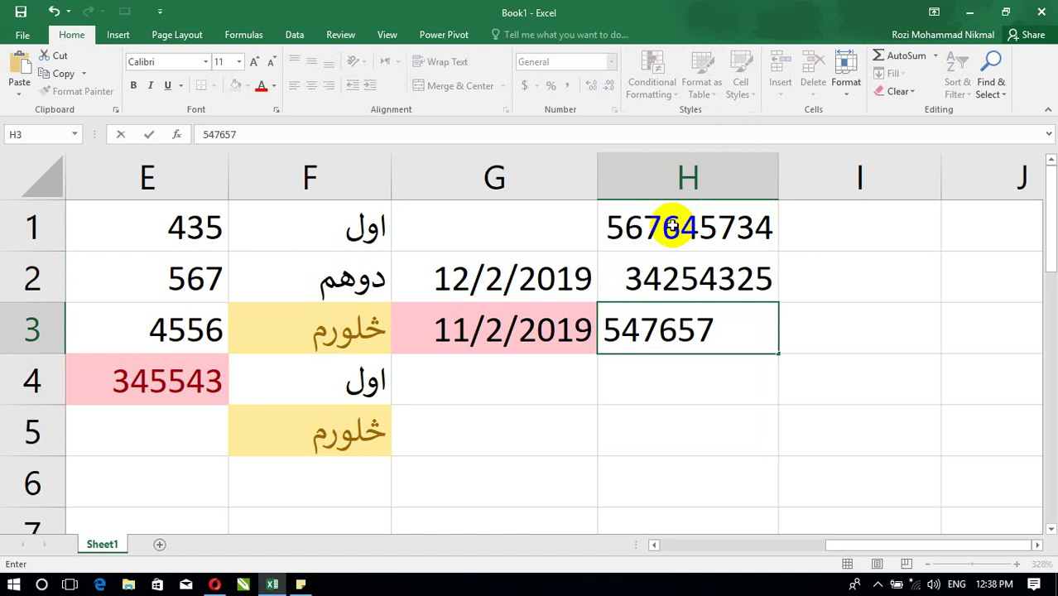
text(44)
key(Return)
text(436324)
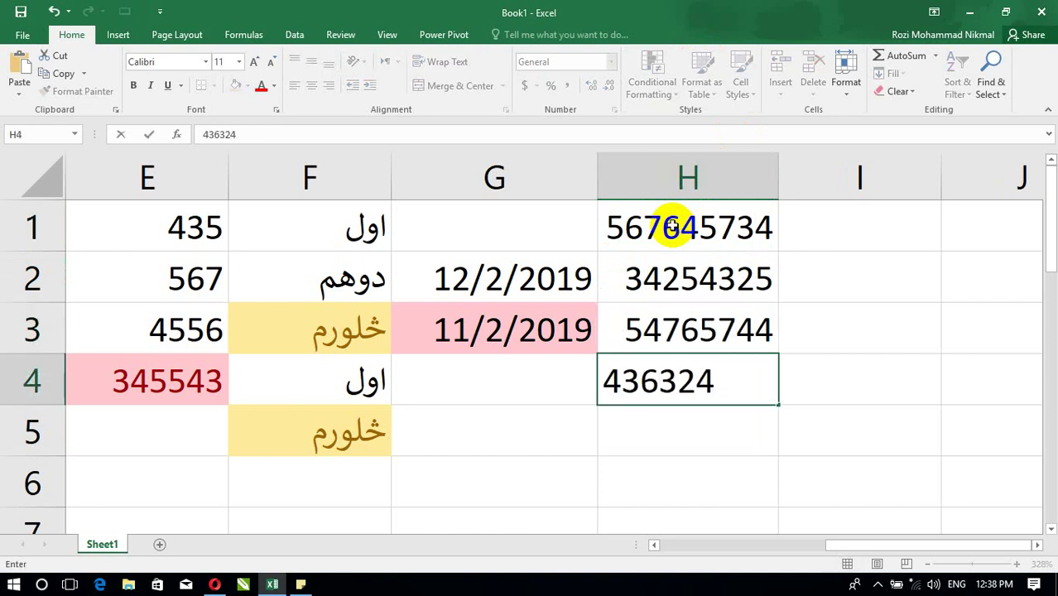
text(543425)
key(BackSpace)
Step: Enter 324534254, 456547656, 456457567 and 345435345 into H5:H8
key(BackSpace)
key(BackSpace)
key(ctrl+Return)
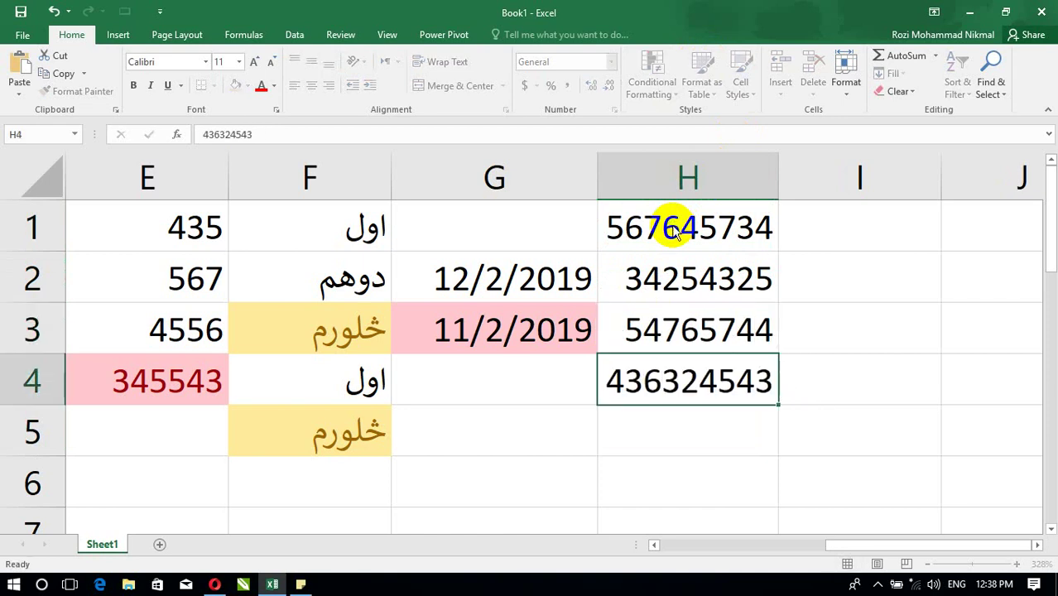
key(Down)
text(32453425423)
key(BackSpace)
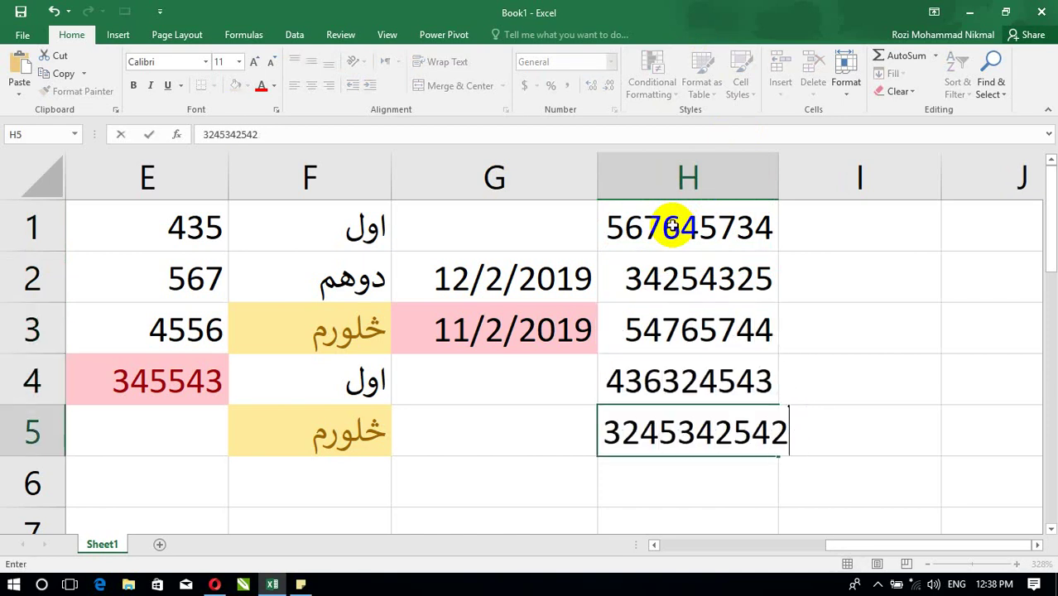
key(BackSpace)
key(Return)
text(456547)
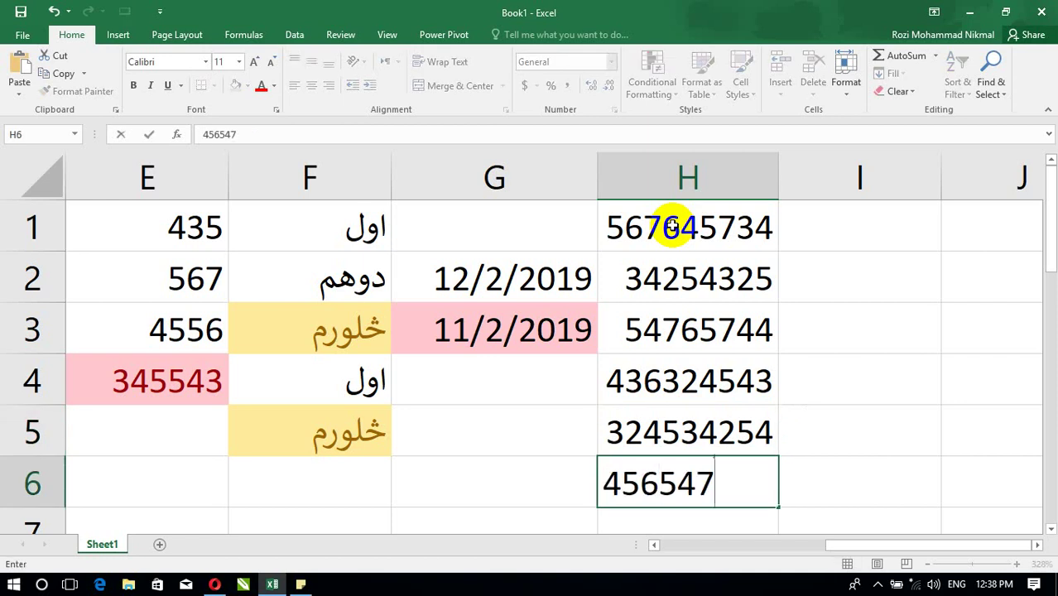
text(656)
key(Return)
text(456)
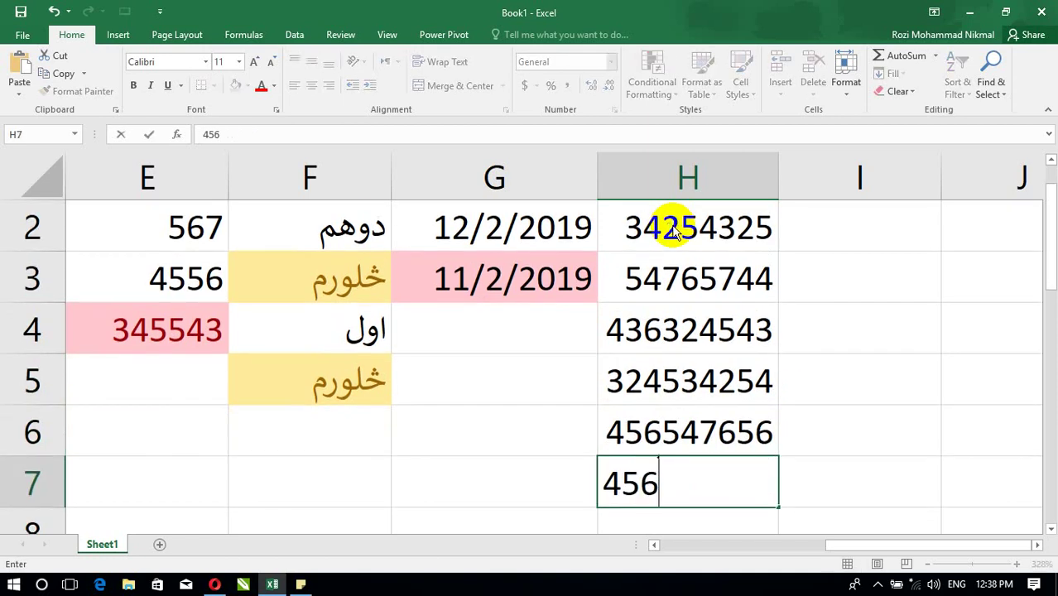
text(457567)
key(Return)
text(345435)
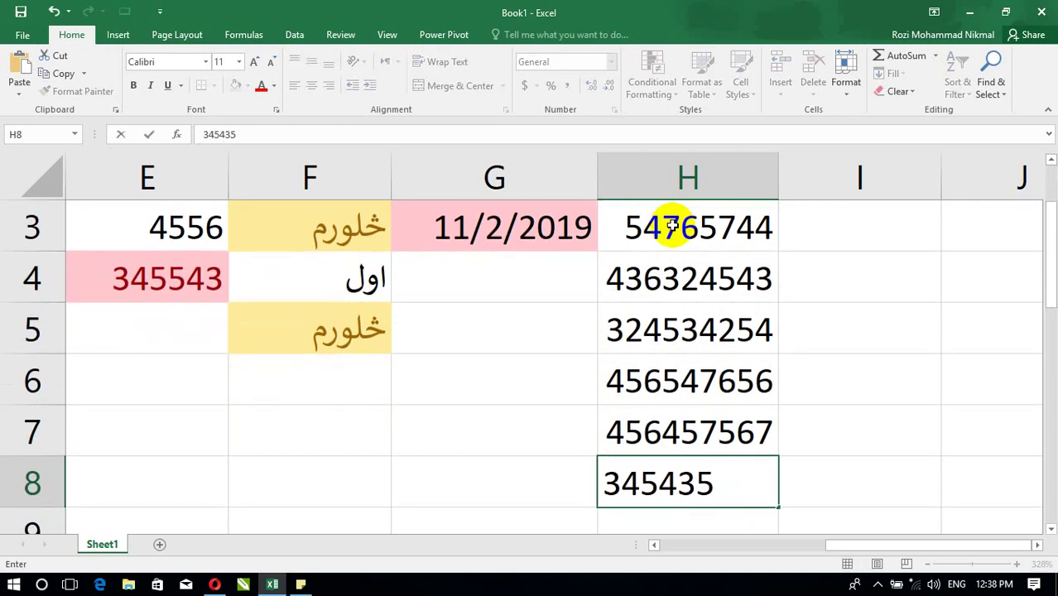
text(345)
key(Return)
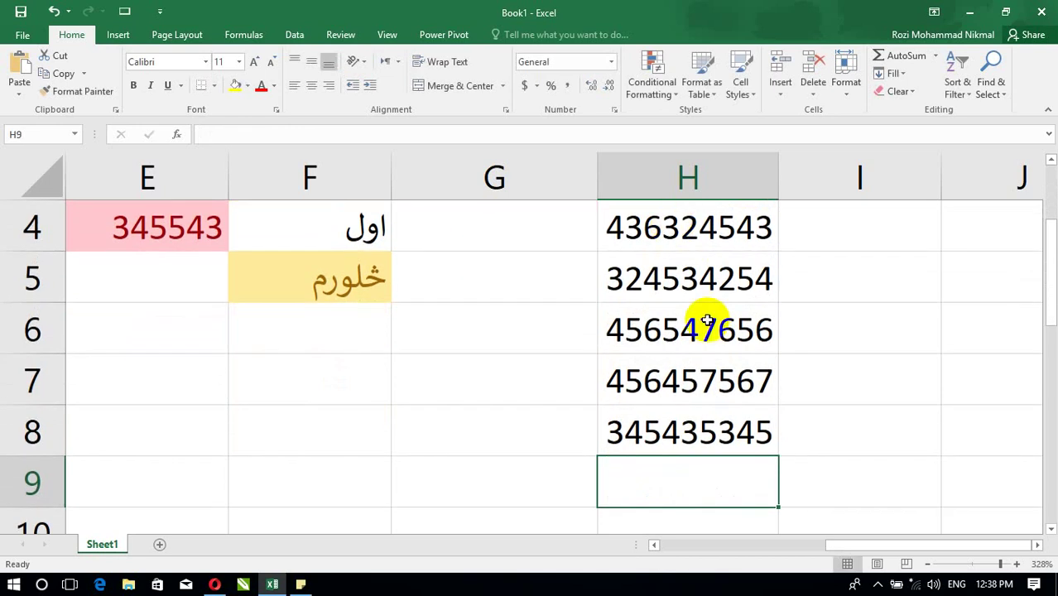
Step: Copy H4's value 436324543 into H6 to create a duplicate in column H
mouse_move(701, 423)
mouse_down()
mouse_move(717, 236)
mouse_move(687, 428)
mouse_up()
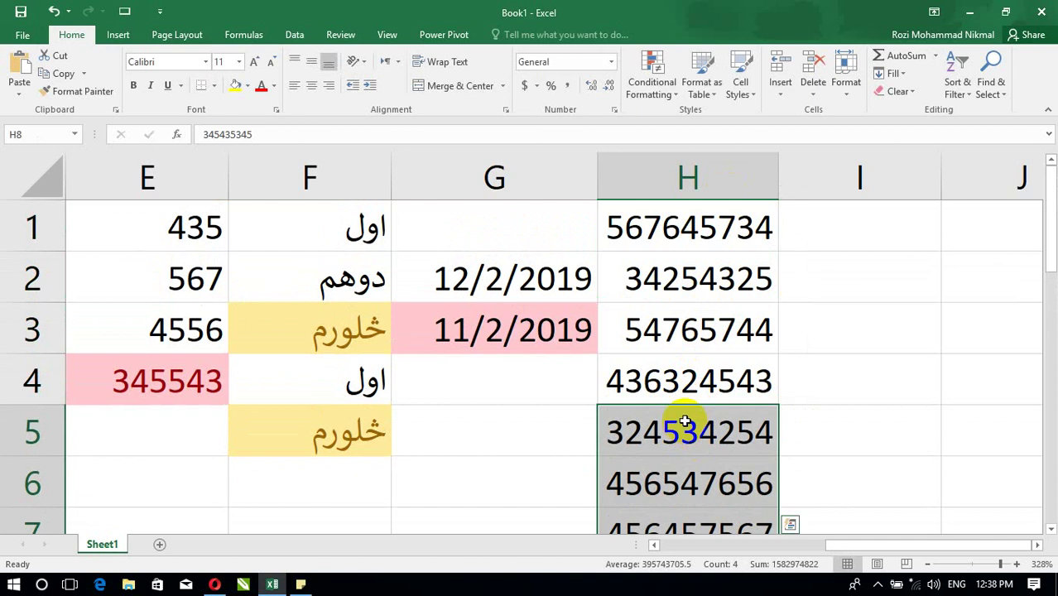
click(681, 386)
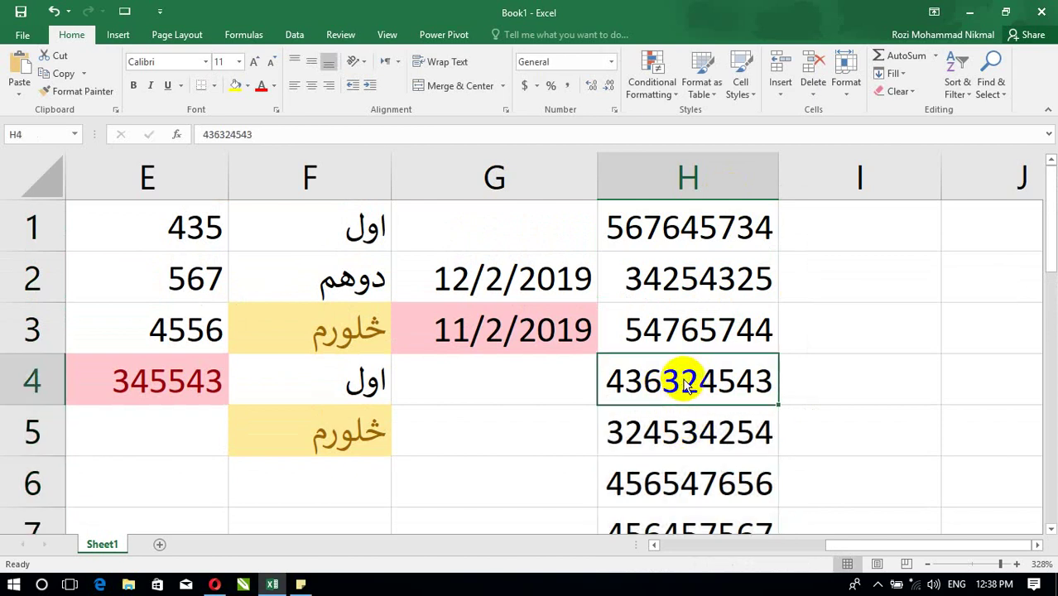
key(ctrl+c)
click(690, 485)
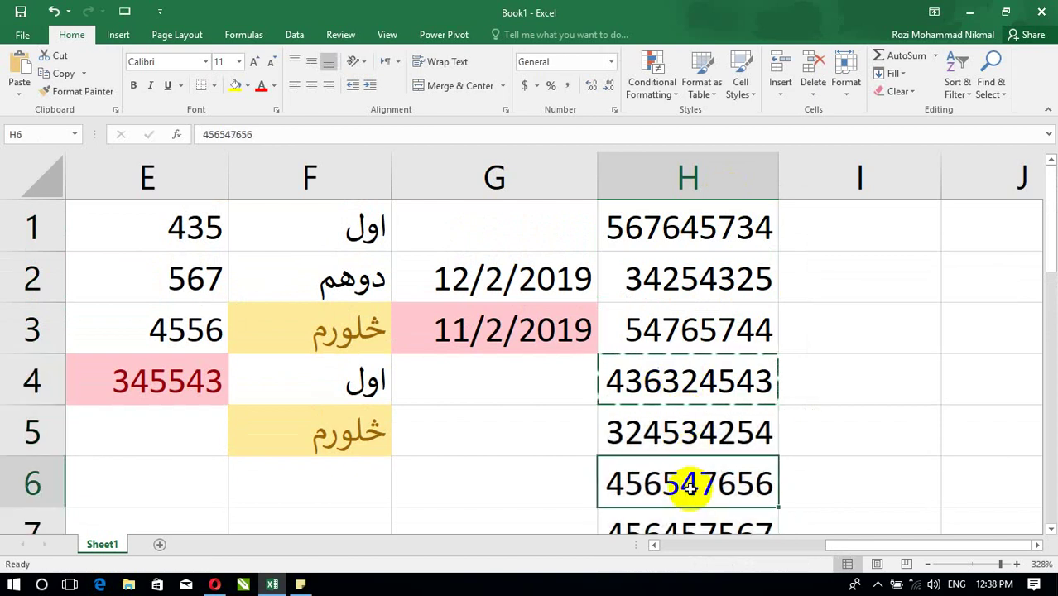
key(ctrl+v)
mouse_move(685, 227)
mouse_down()
mouse_move(659, 515)
mouse_move(657, 450)
mouse_up()
Step: Apply a Duplicate Values rule with Light Red Fill with Dark Red Text to the column H numbers
click(660, 90)
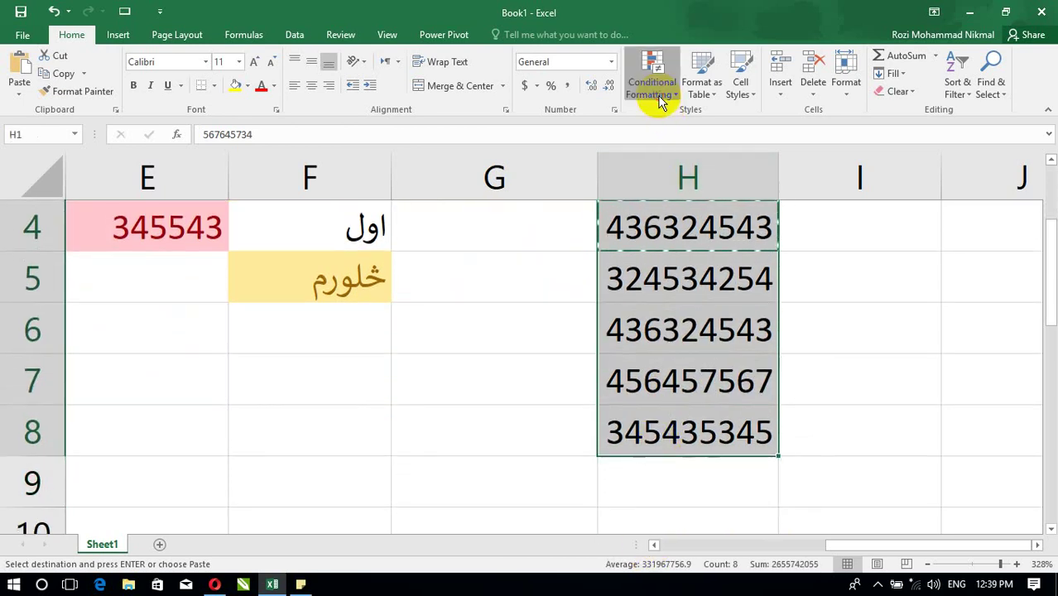
mouse_move(753, 118)
click(796, 322)
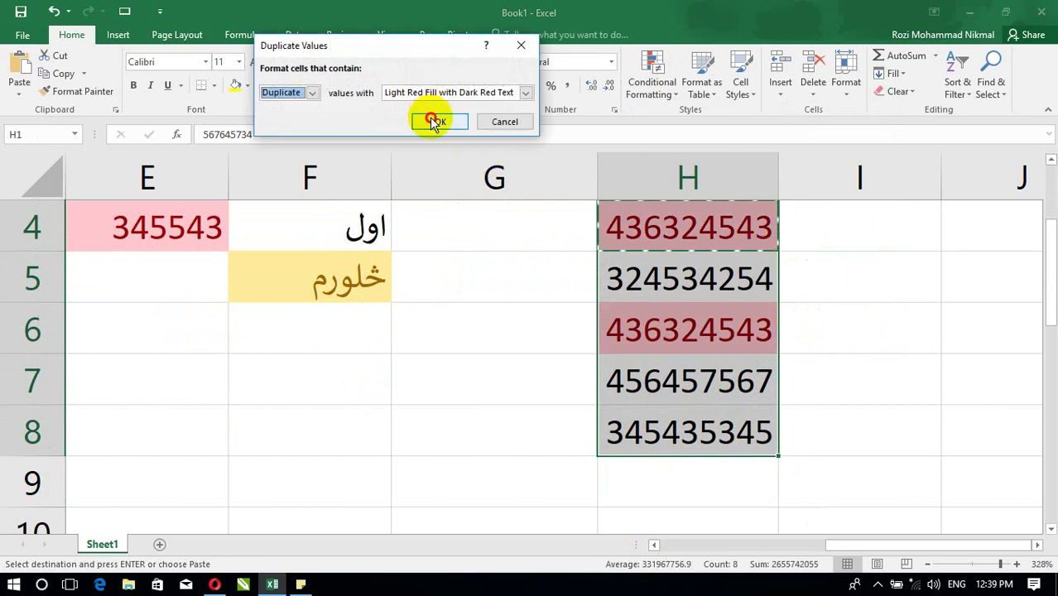
click(434, 122)
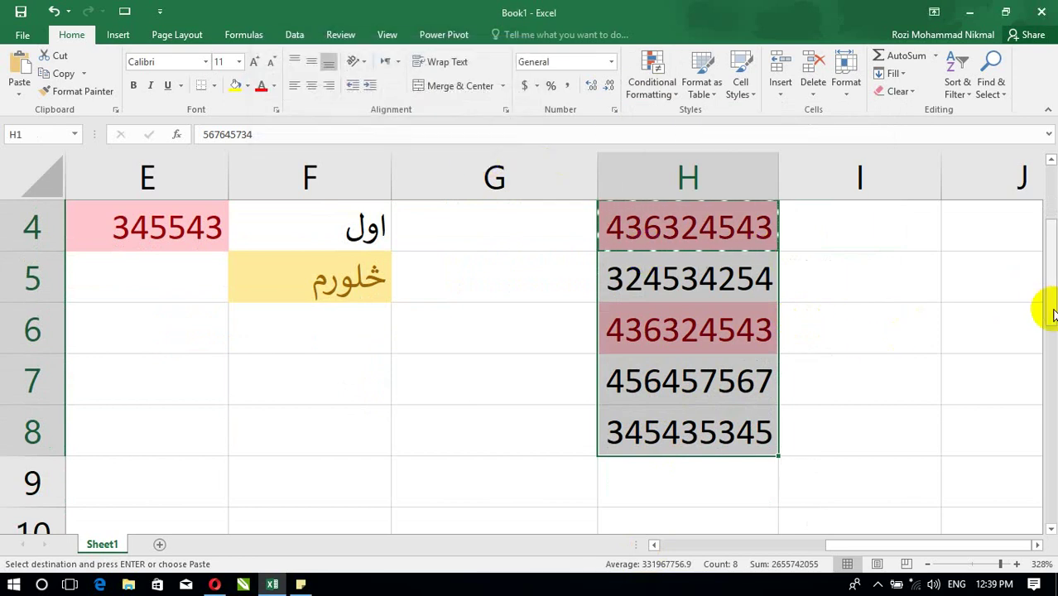
drag(1048, 307, 1040, 260)
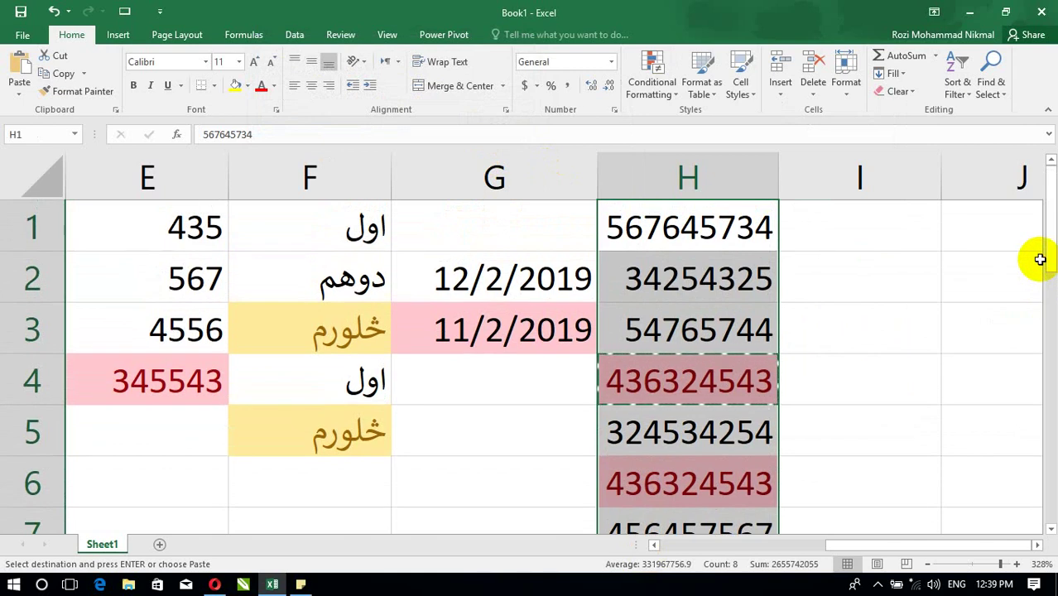
Step: Change H4 from 436324543 to 436324542 so the duplicate shading clears
click(671, 369)
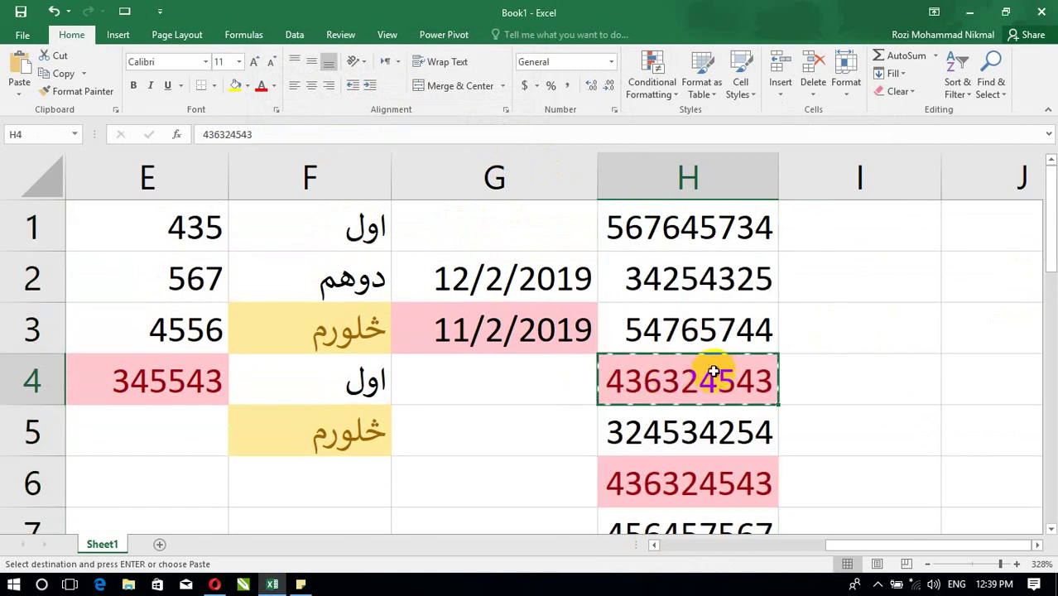
click(646, 475)
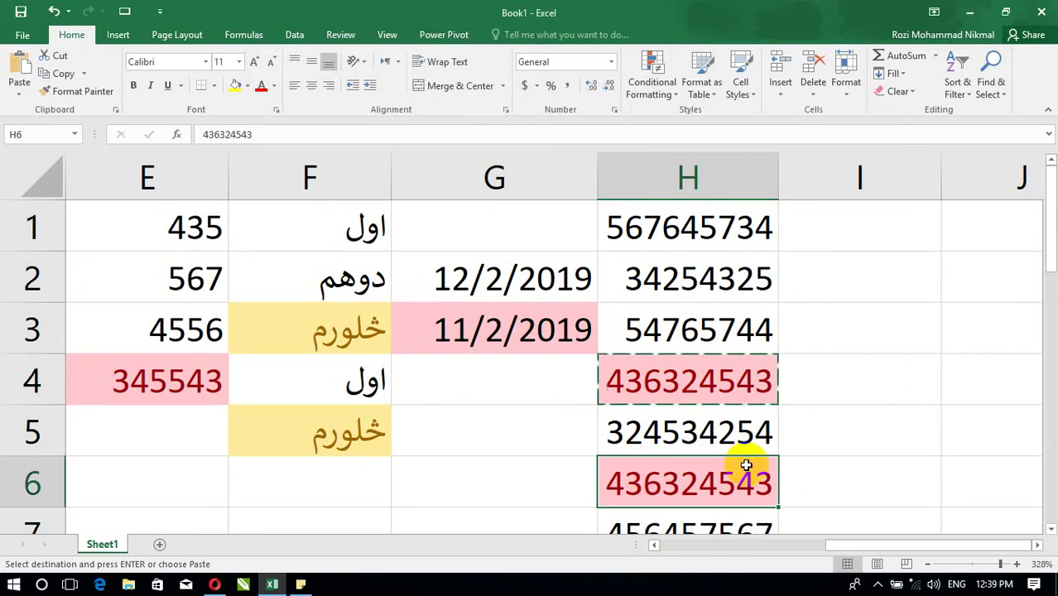
double_click(757, 381)
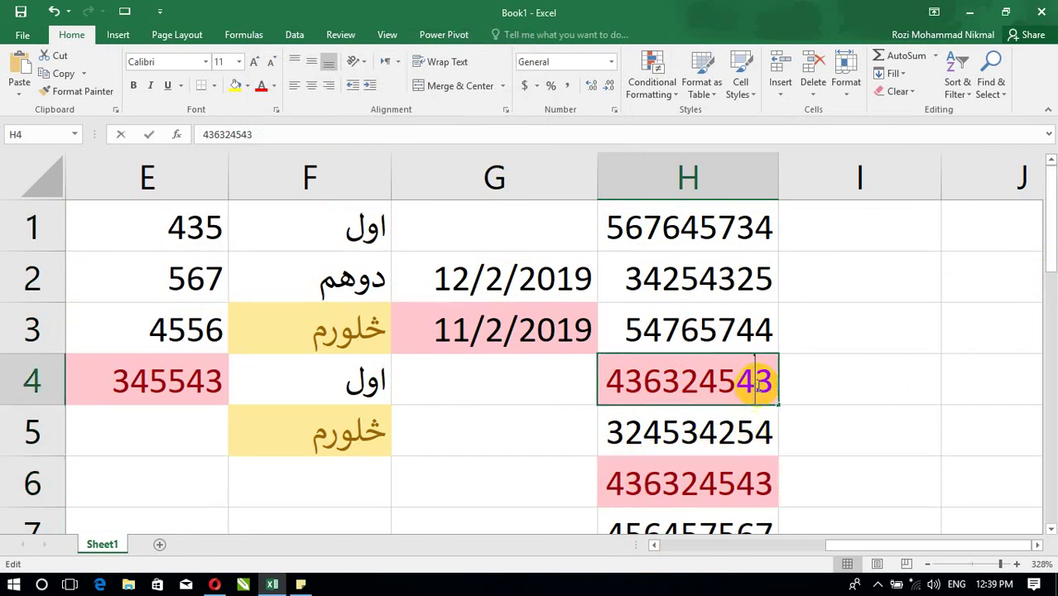
text(2)
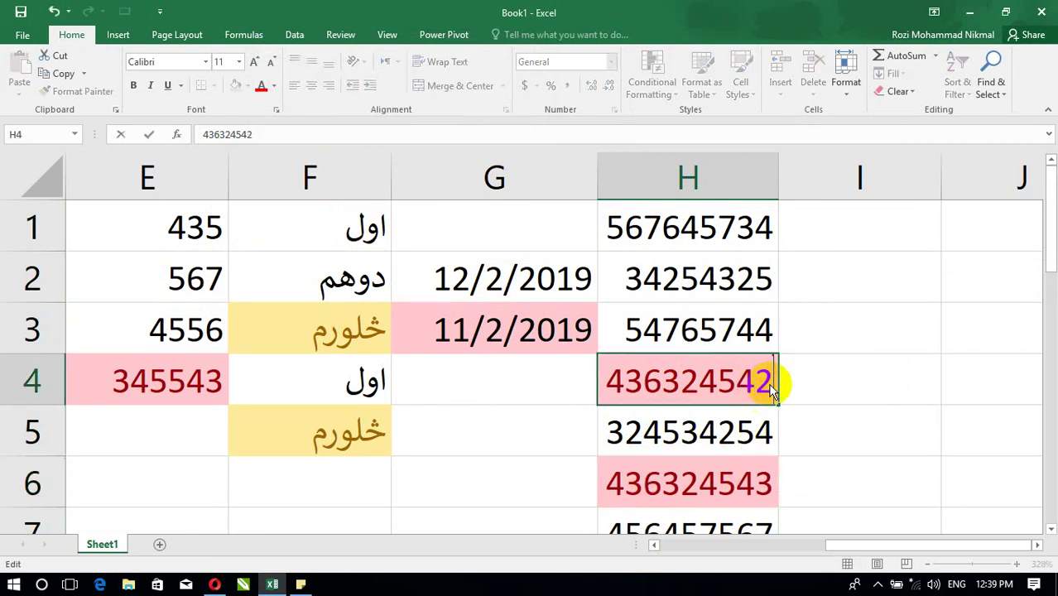
key(Return)
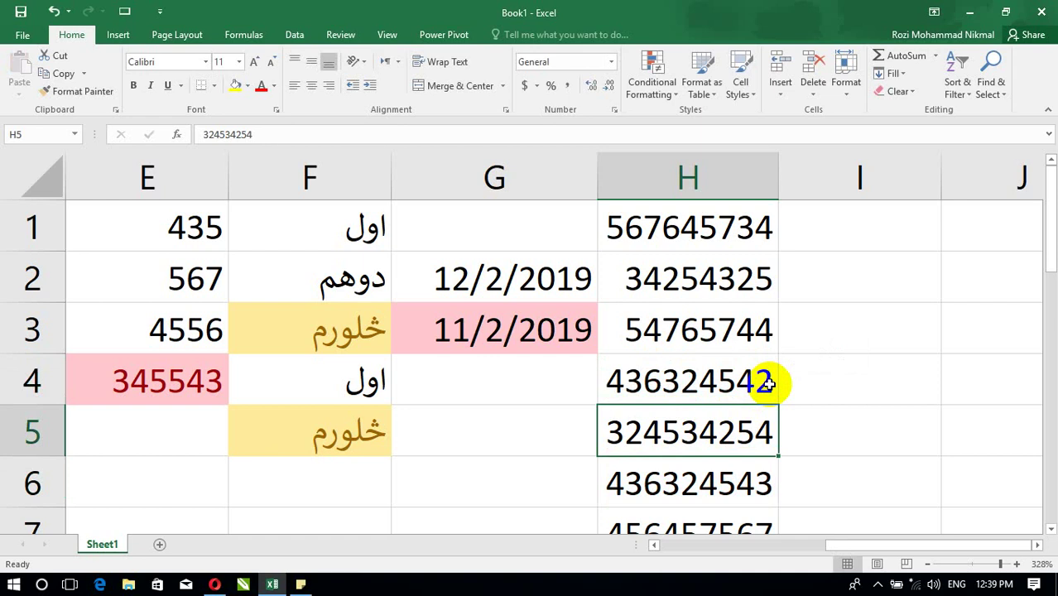
click(638, 88)
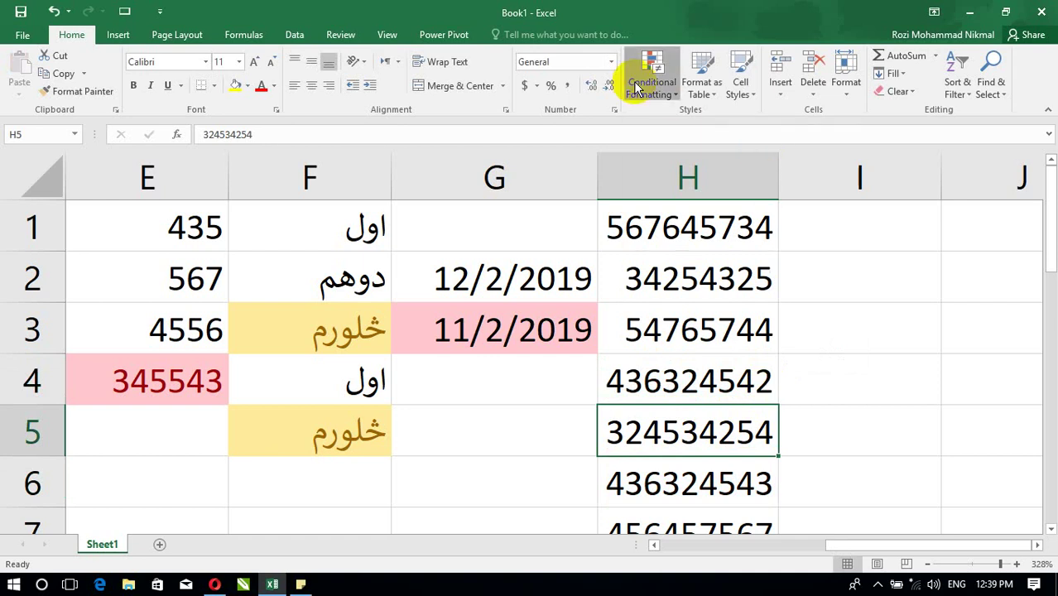
mouse_move(700, 131)
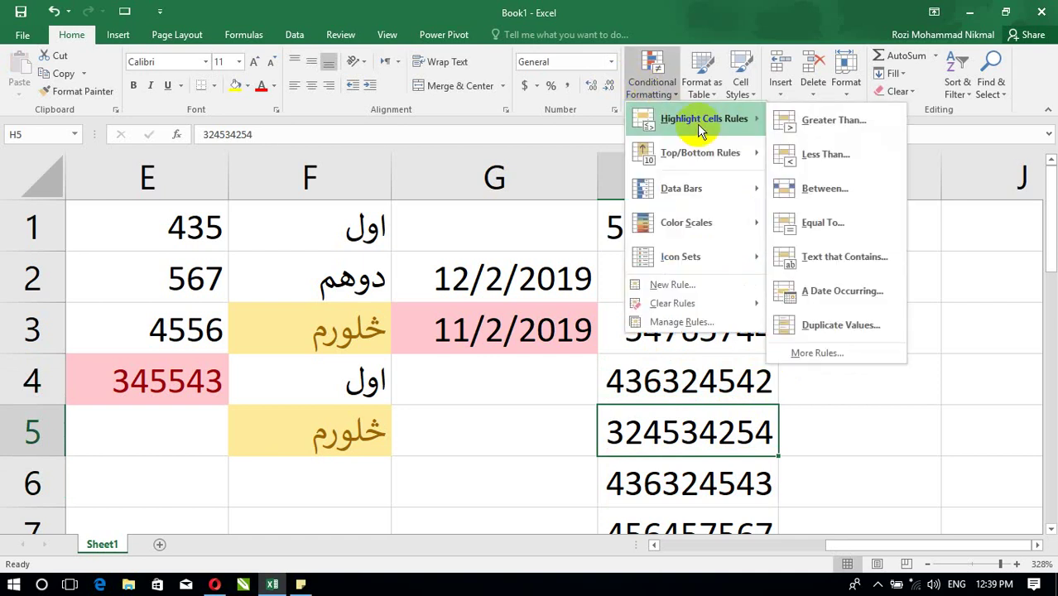
mouse_move(691, 162)
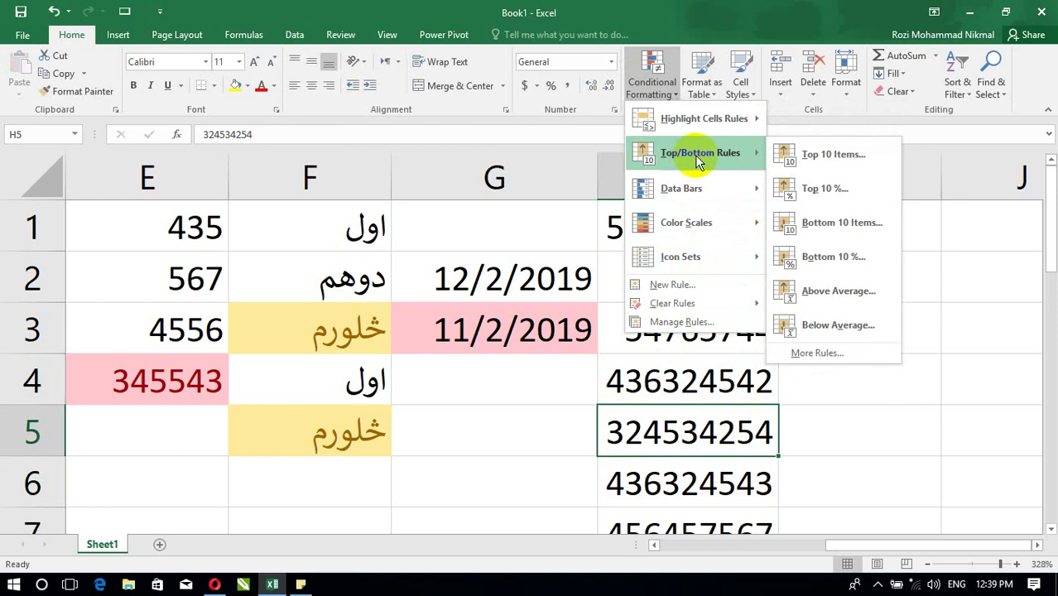
click(514, 222)
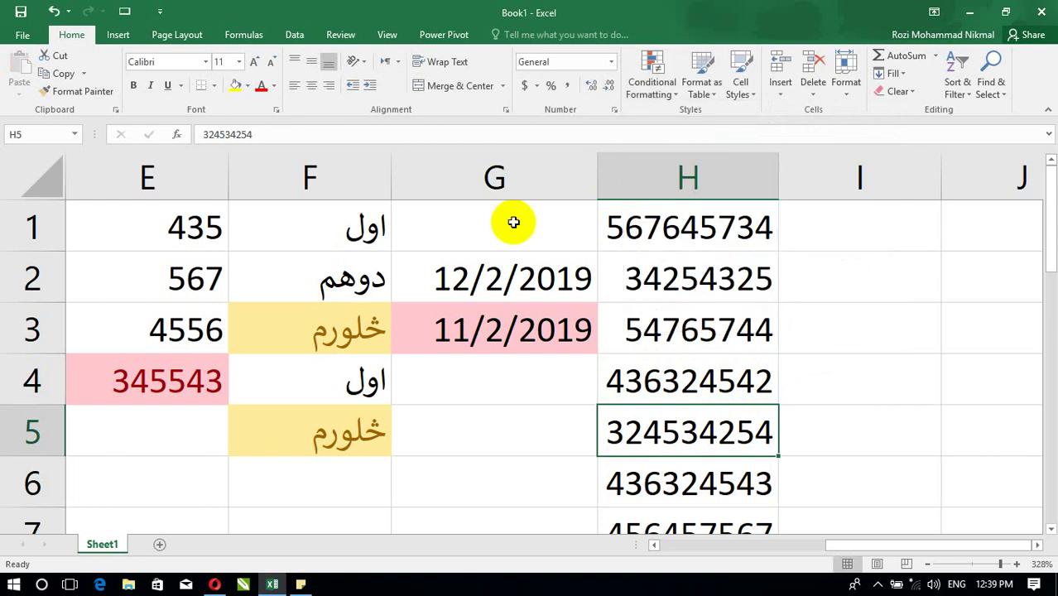